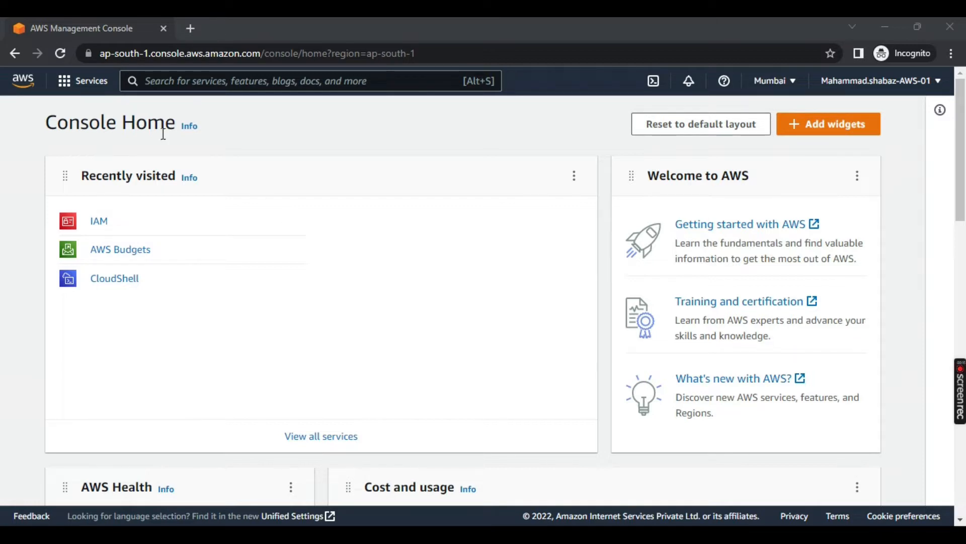
# Find the IAM service by searching for "iam" and open its Admin user group.
pyautogui.click(157, 83)
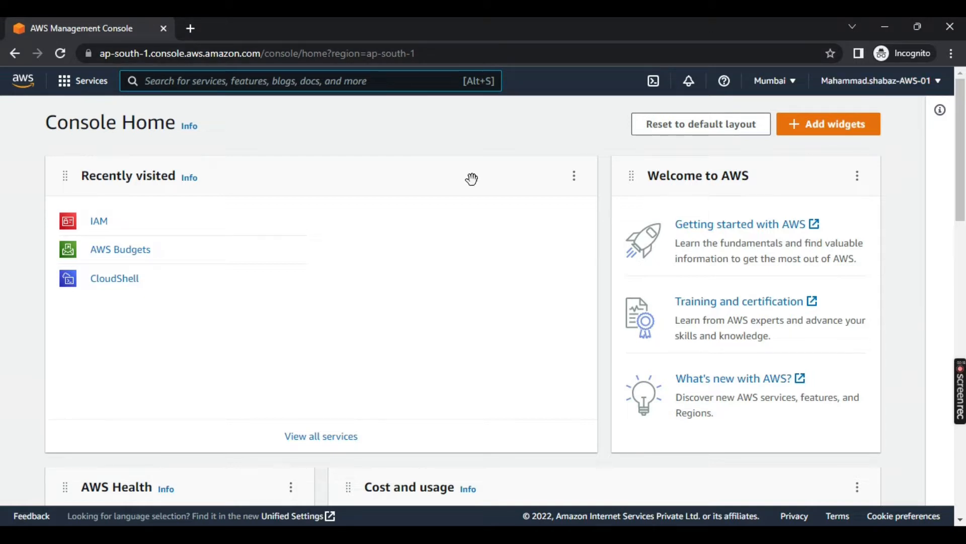
pyautogui.write('iam')
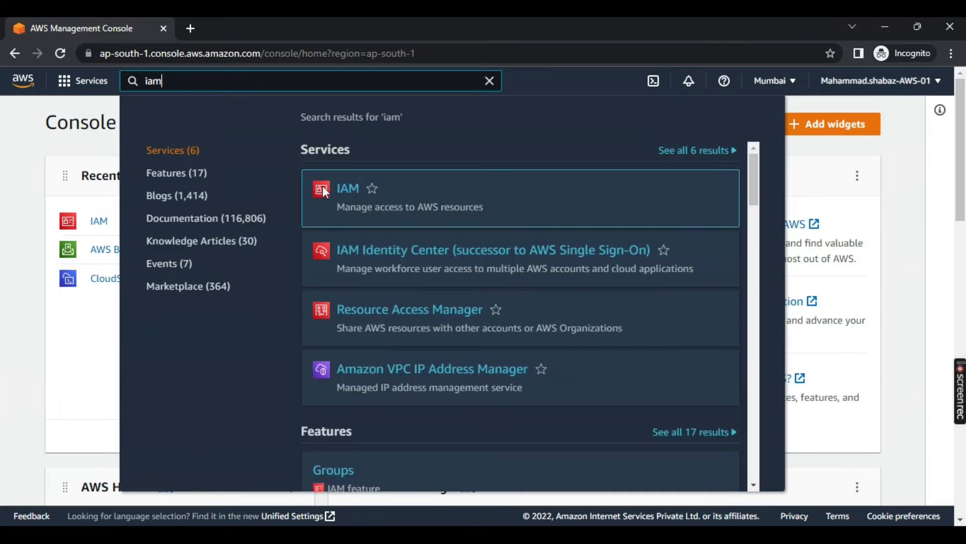
pyautogui.click(349, 193)
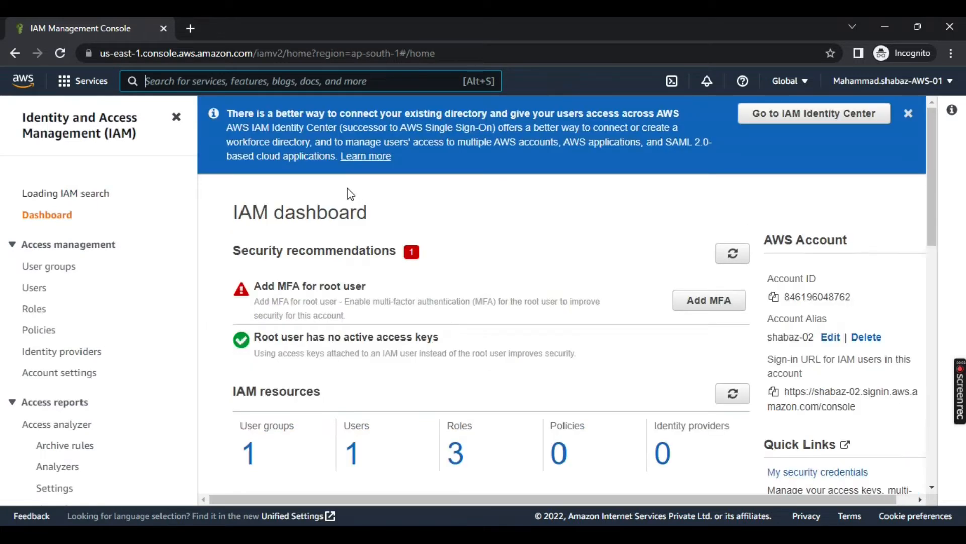
pyautogui.click(49, 272)
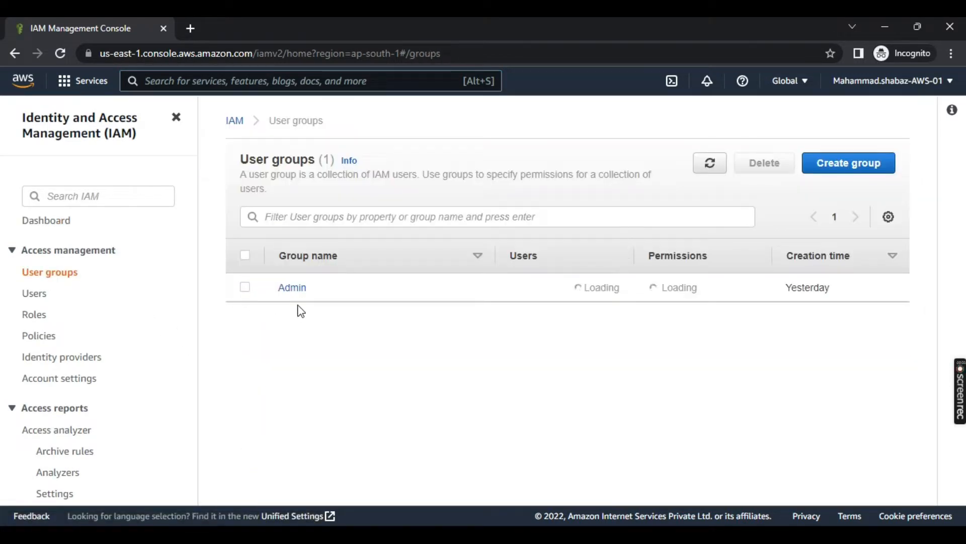
pyautogui.click(291, 291)
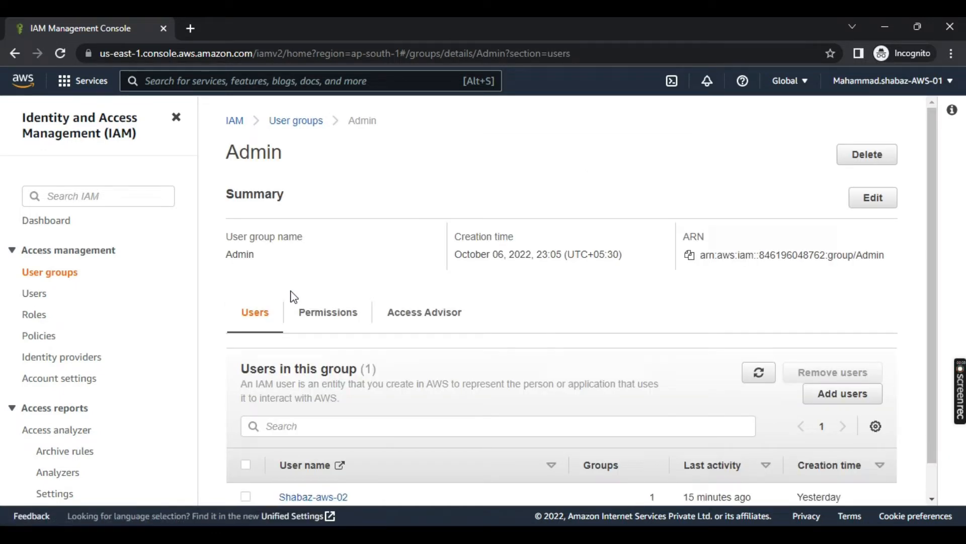
# Review the Admin group's attached permissions policies and its list of member users.
pyautogui.click(326, 318)
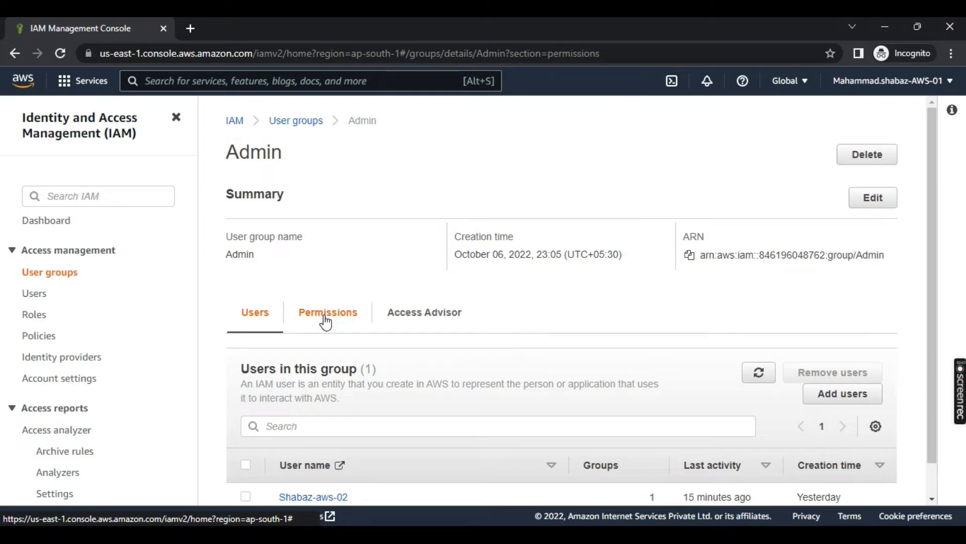
pyautogui.scroll(-1, 357, 382)
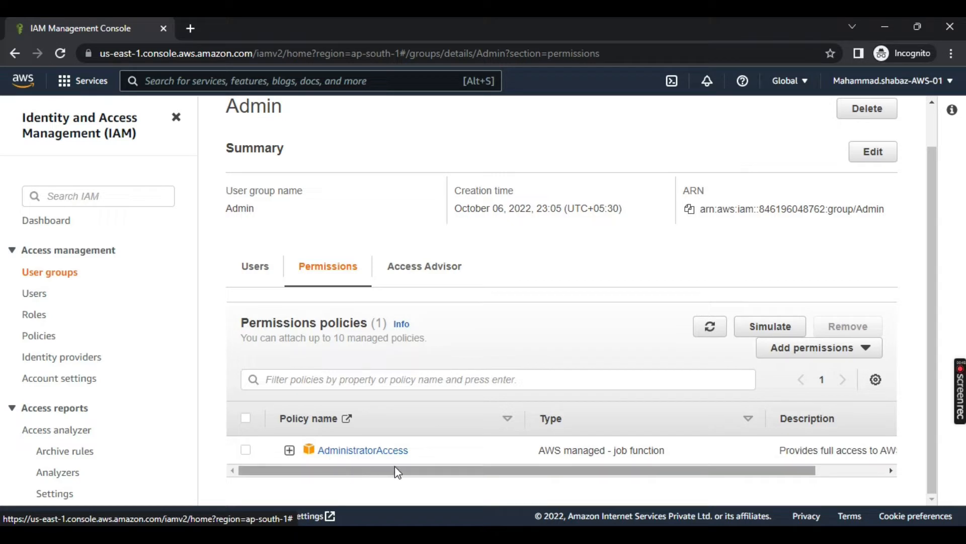
pyautogui.moveTo(400, 475); pyautogui.dragTo(674, 496)
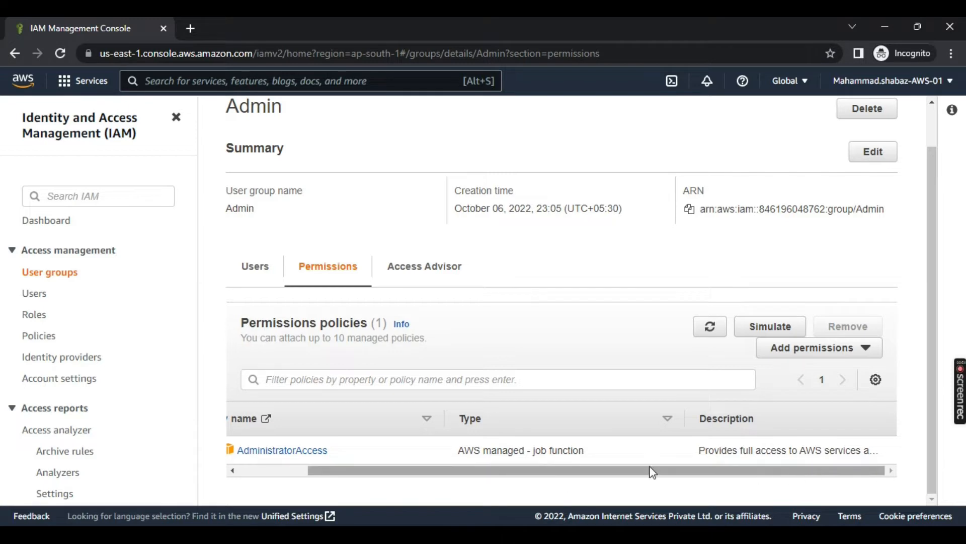
pyautogui.moveTo(479, 475); pyautogui.dragTo(241, 476)
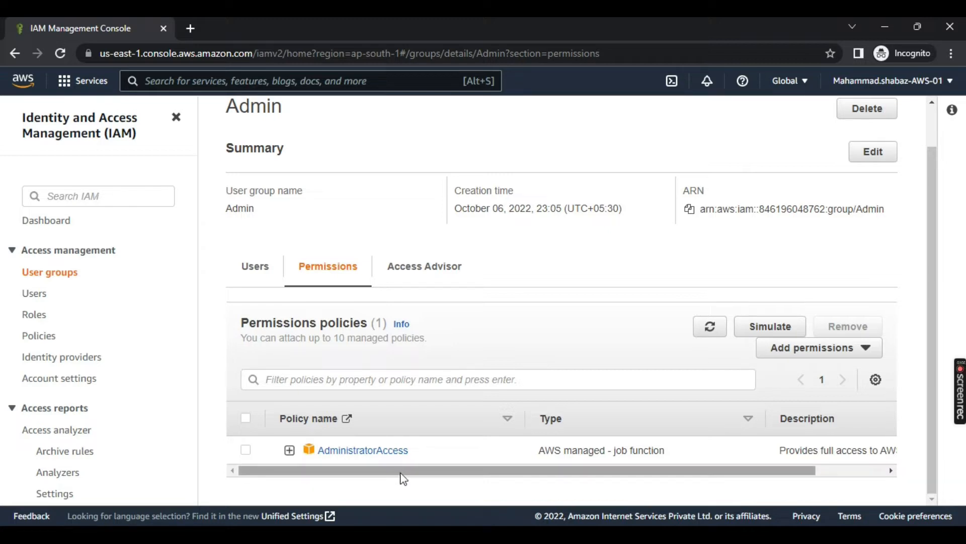
pyautogui.click(261, 276)
pyautogui.scroll(-1, 317, 306)
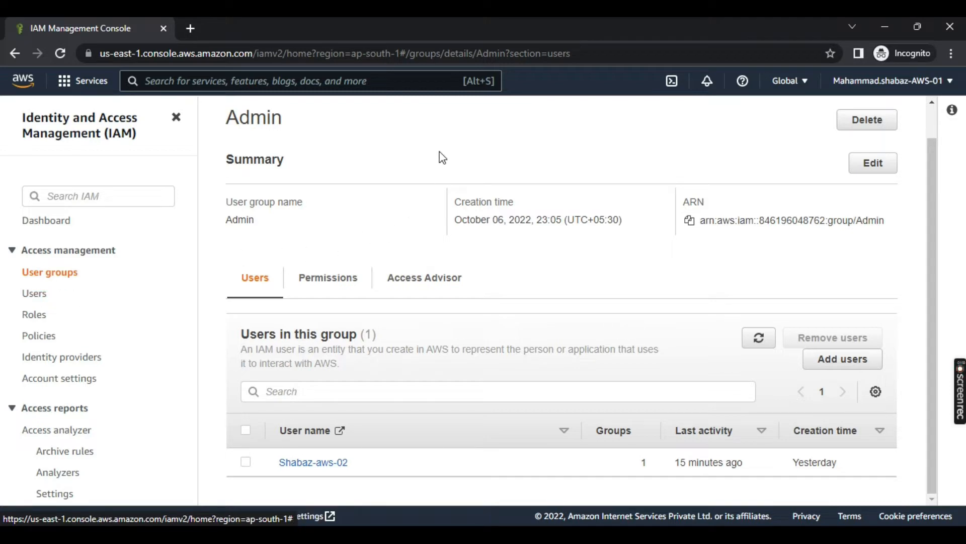
# Arrange the Chrome and Edge console windows side by side and open the IAM service in the IAM user's Edge session.
pyautogui.press('super+Left')
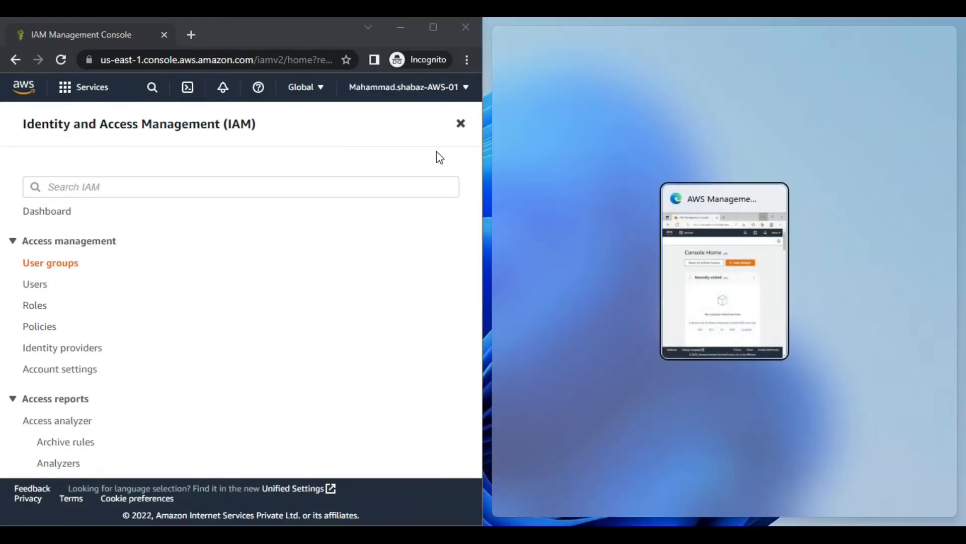
pyautogui.click(697, 261)
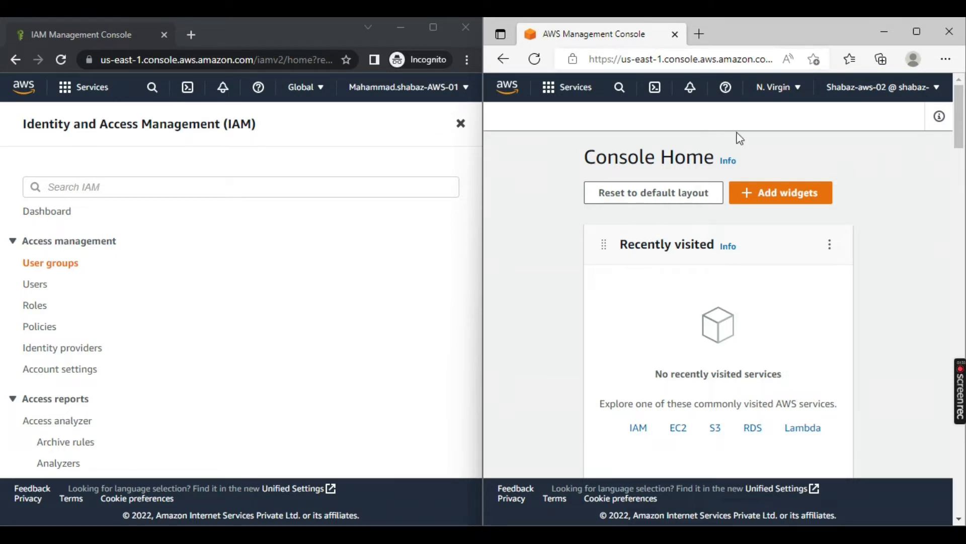
pyautogui.click(618, 89)
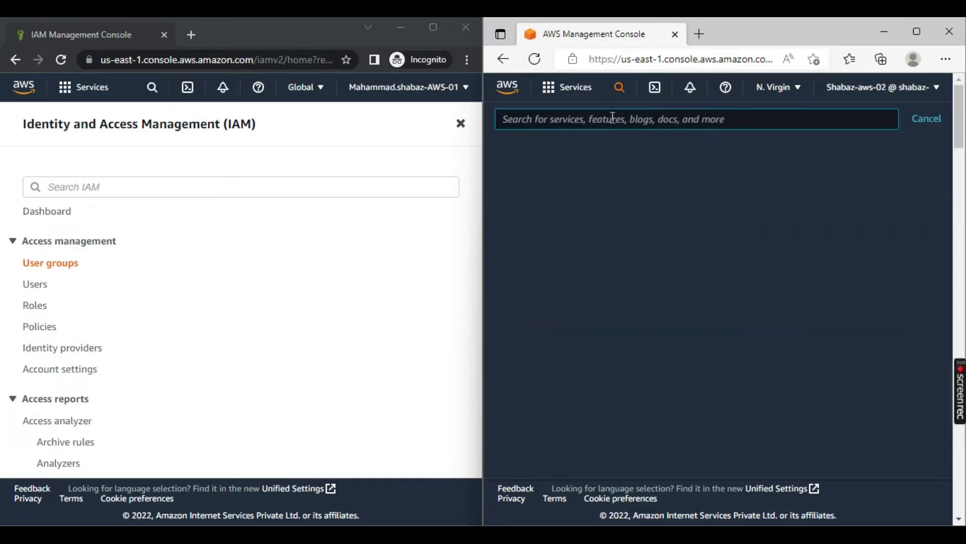
pyautogui.write('iam')
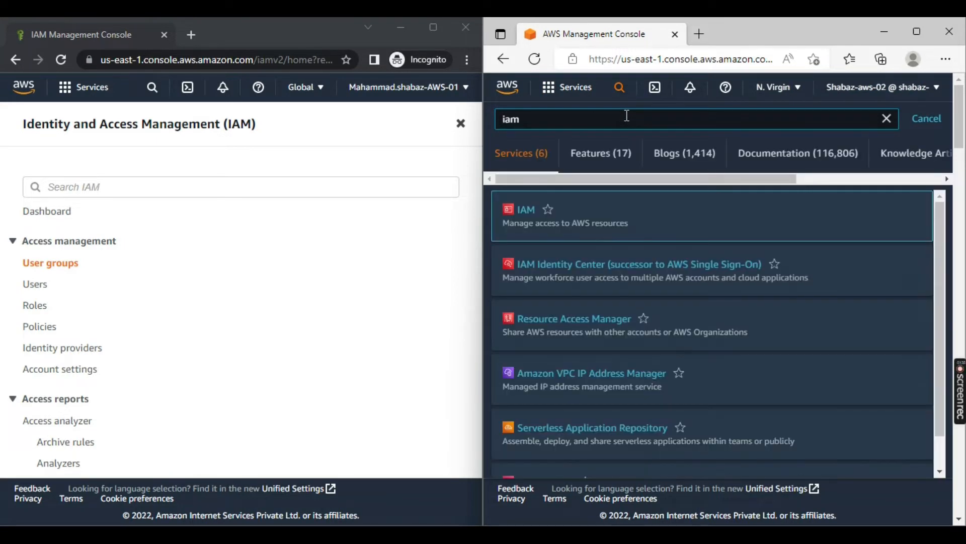
pyautogui.click(526, 210)
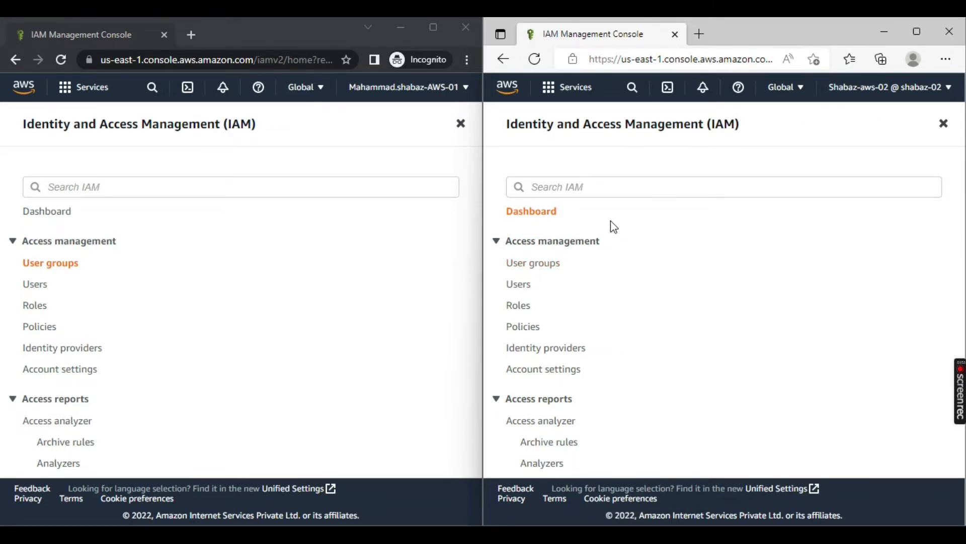
# Check the IAM user's access to the User groups, Users and Roles lists in the maximized Edge window.
pyautogui.click(538, 270)
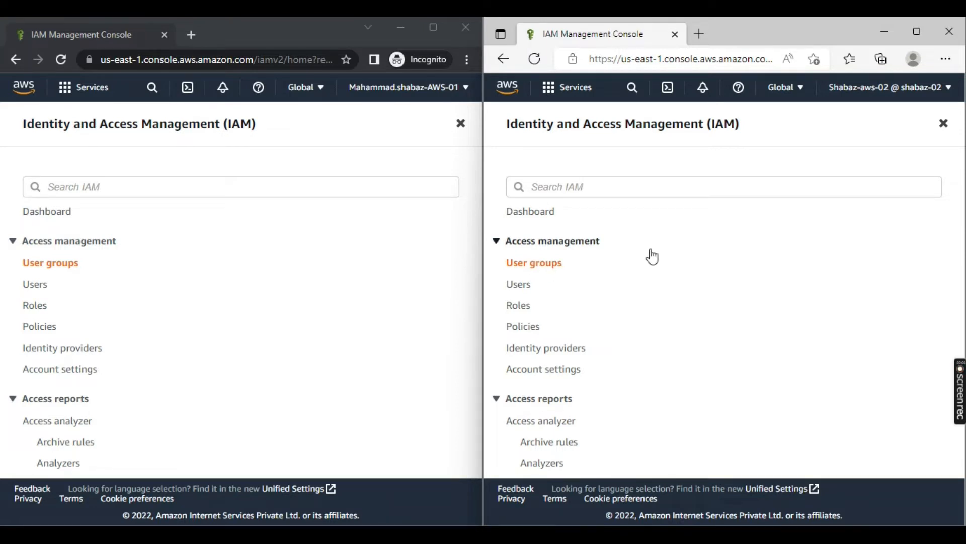
pyautogui.click(543, 270)
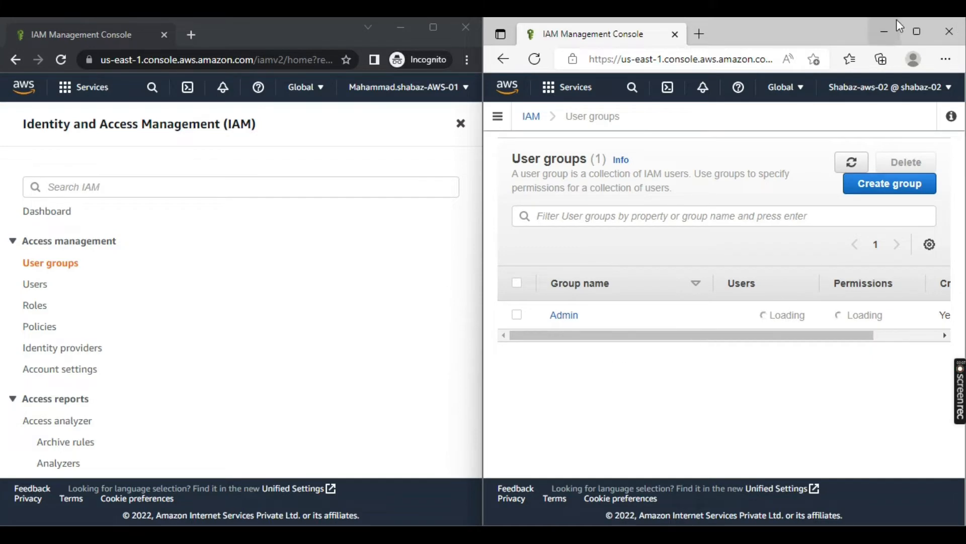
pyautogui.click(917, 31)
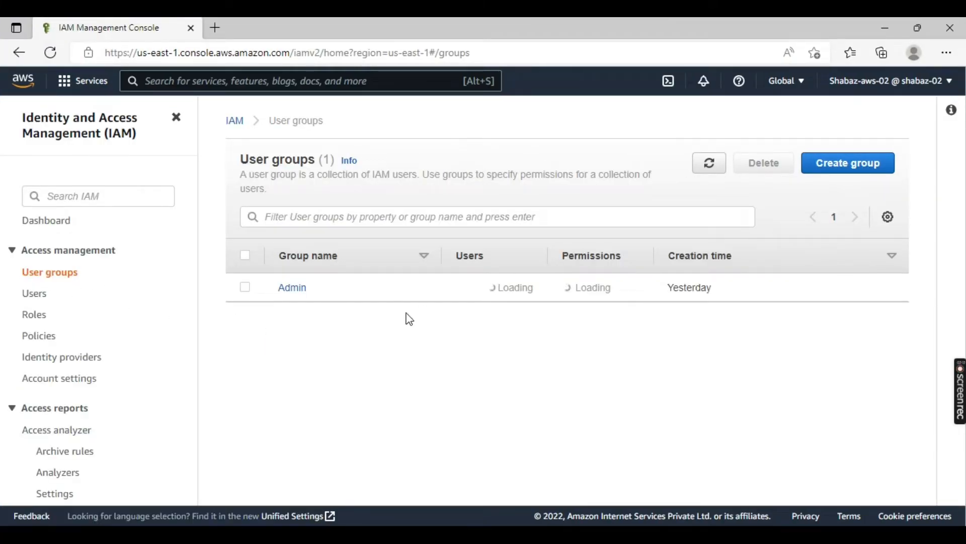
pyautogui.click(34, 294)
pyautogui.click(40, 318)
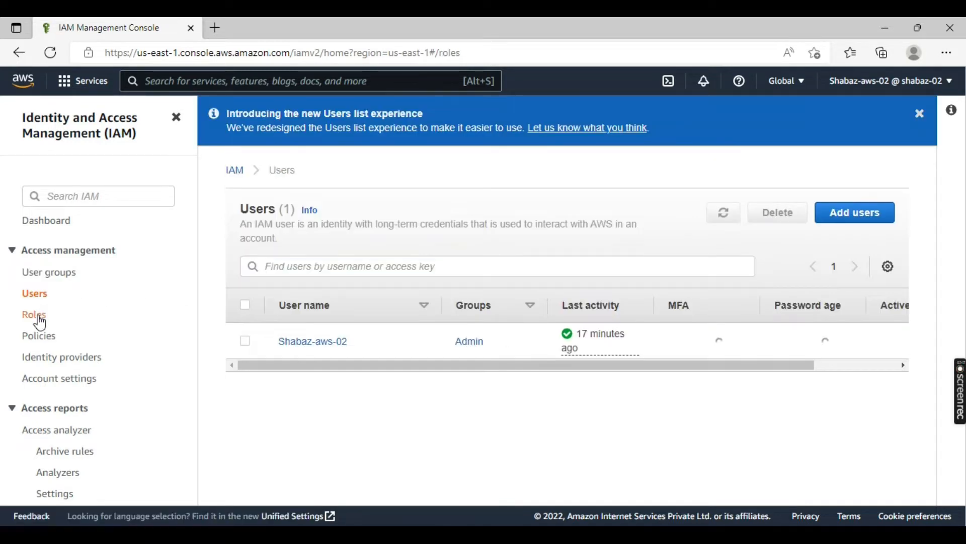
pyautogui.click(44, 274)
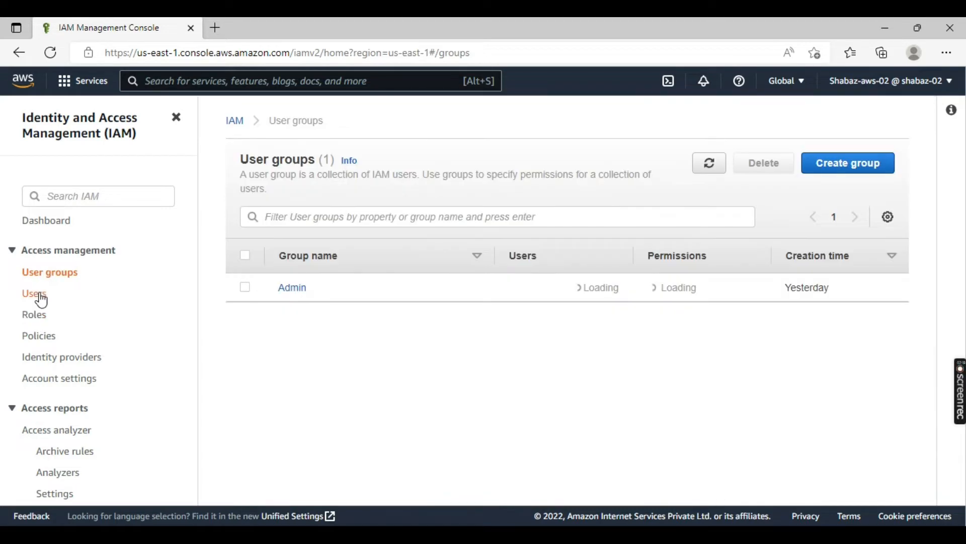
pyautogui.click(36, 295)
pyautogui.click(40, 317)
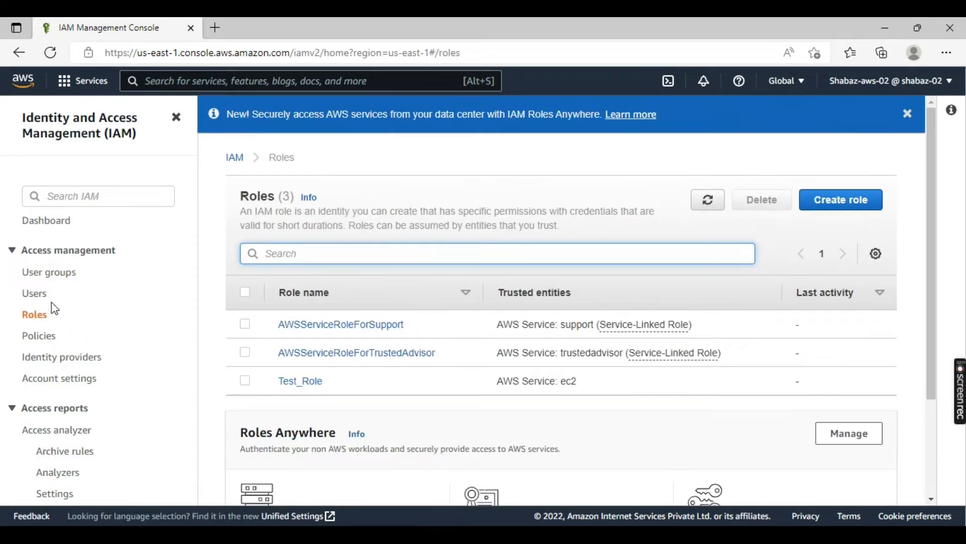
pyautogui.click(50, 274)
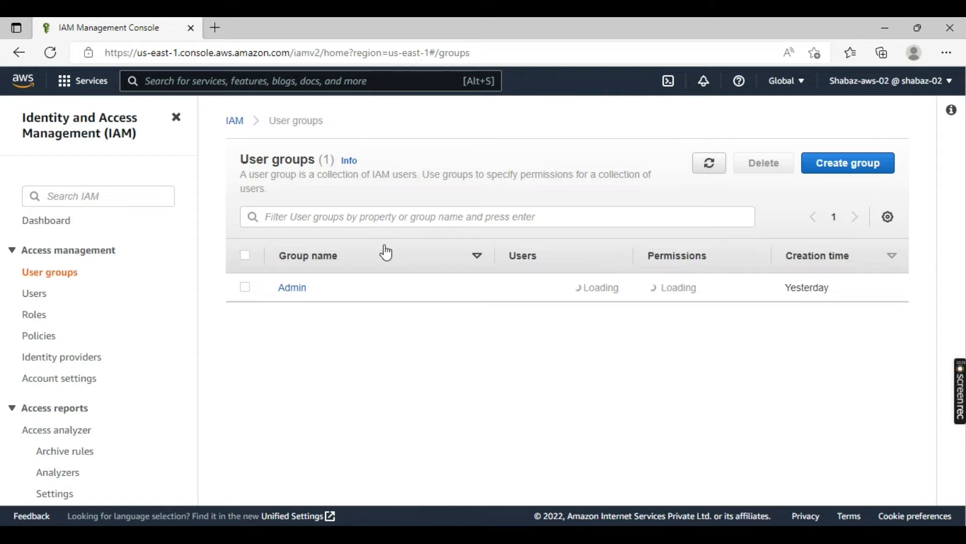
# Switch back to the account owner's Chrome window, maximize it and reopen the Admin user group's member list.
pyautogui.press('super+Right')
pyautogui.click(250, 203)
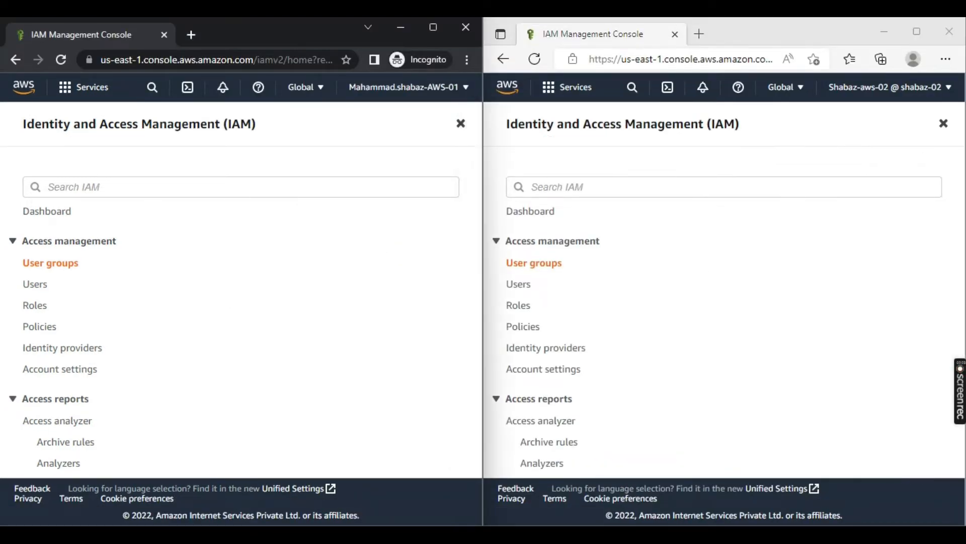
pyautogui.click(442, 24)
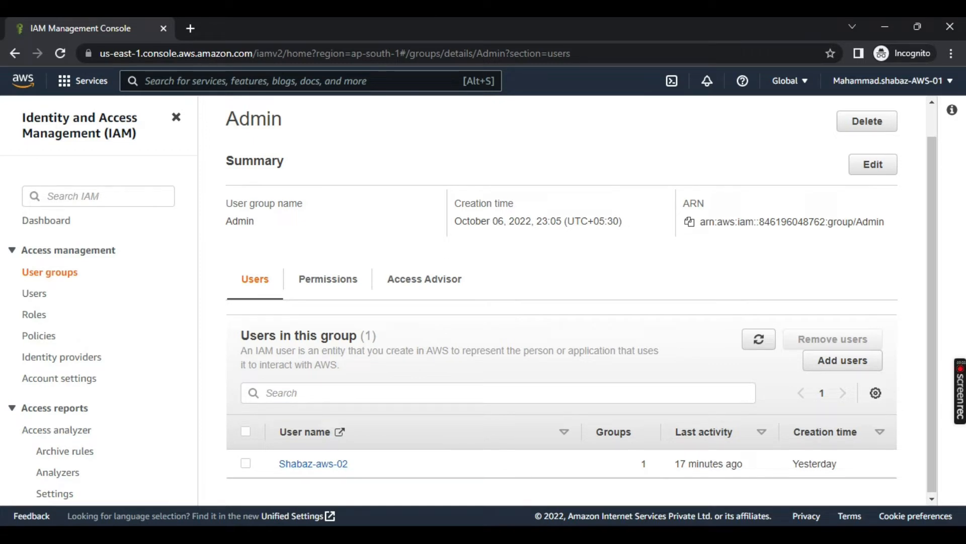
pyautogui.click(69, 275)
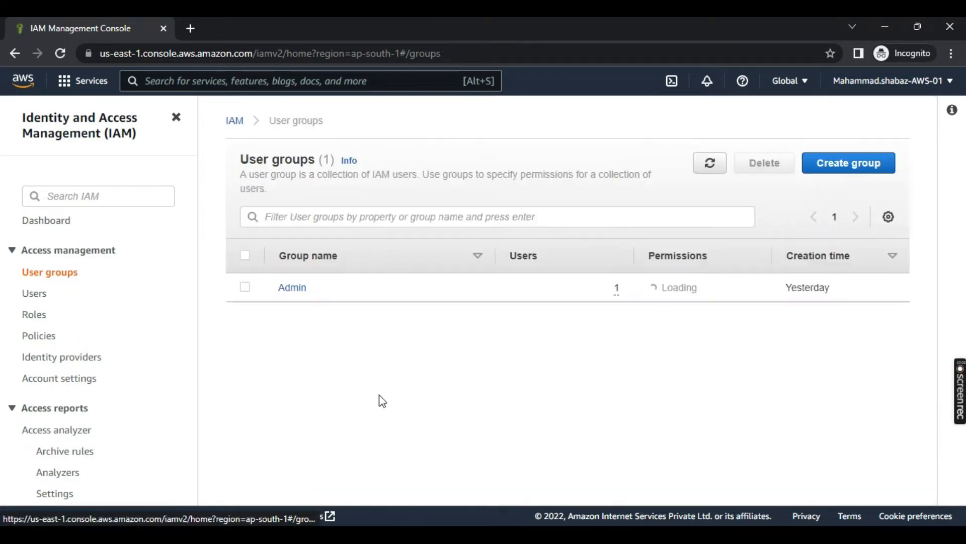
pyautogui.click(297, 289)
pyautogui.scroll(-1, 360, 337)
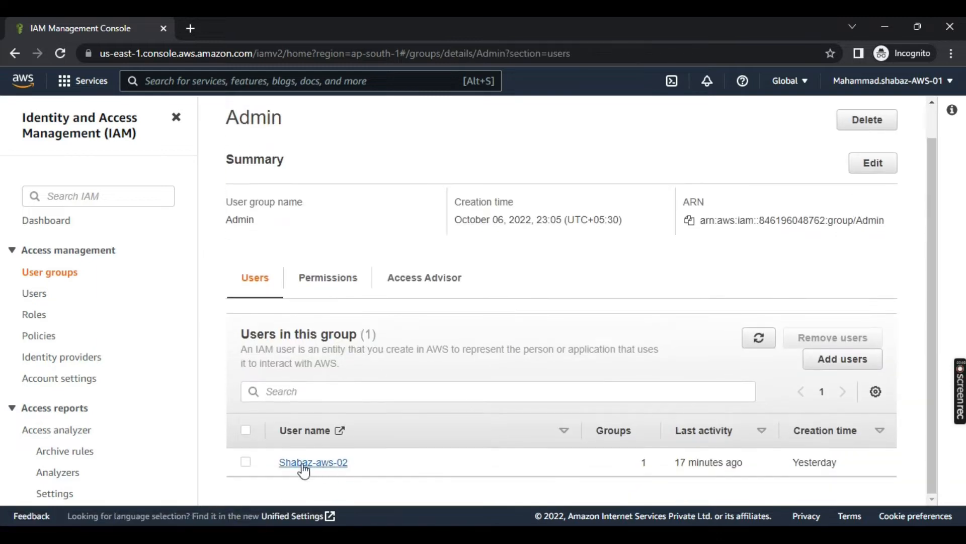
# Remove the only IAM user from the Admin group.
pyautogui.click(246, 462)
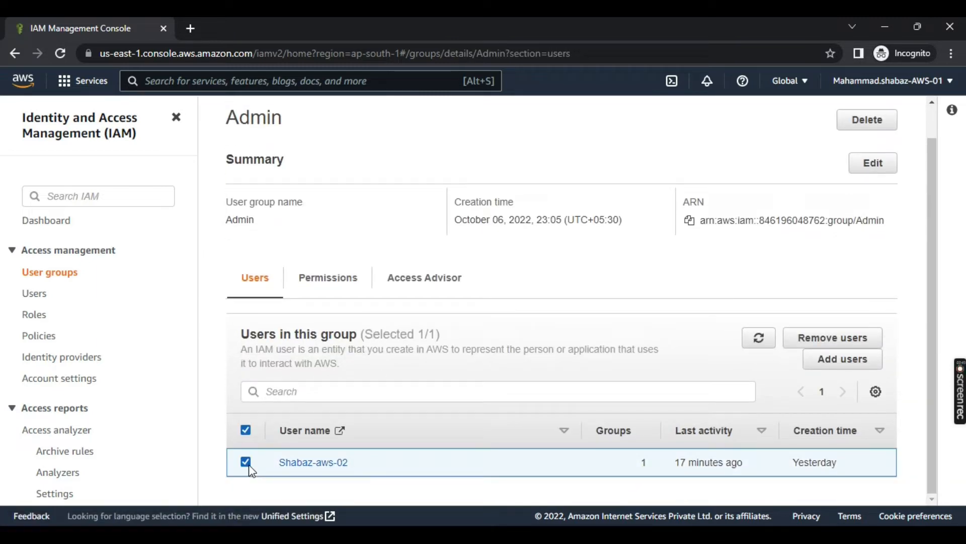
pyautogui.click(838, 338)
pyautogui.click(717, 345)
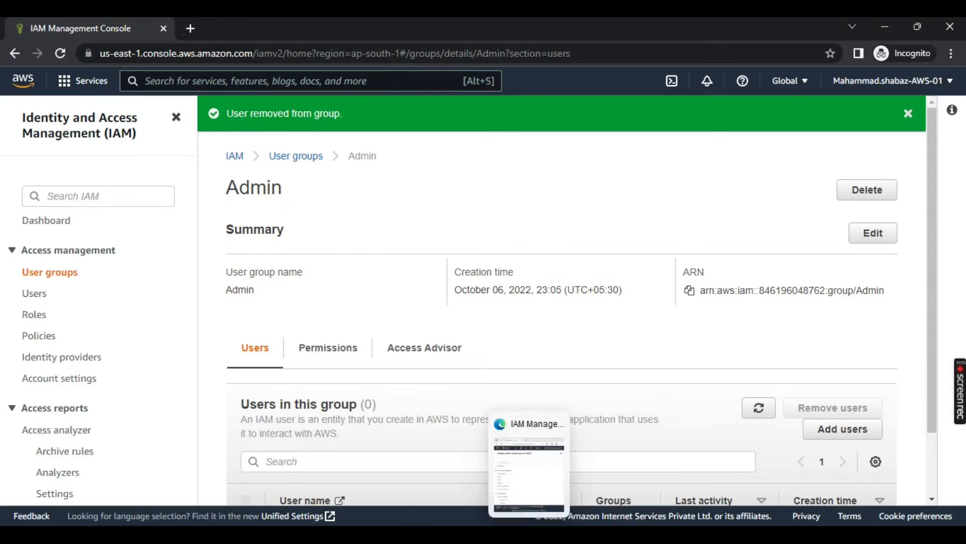
# Switch to the IAM user's Edge window, reload the User groups page and recheck access to User groups, Users and Roles.
pyautogui.click(529, 534)
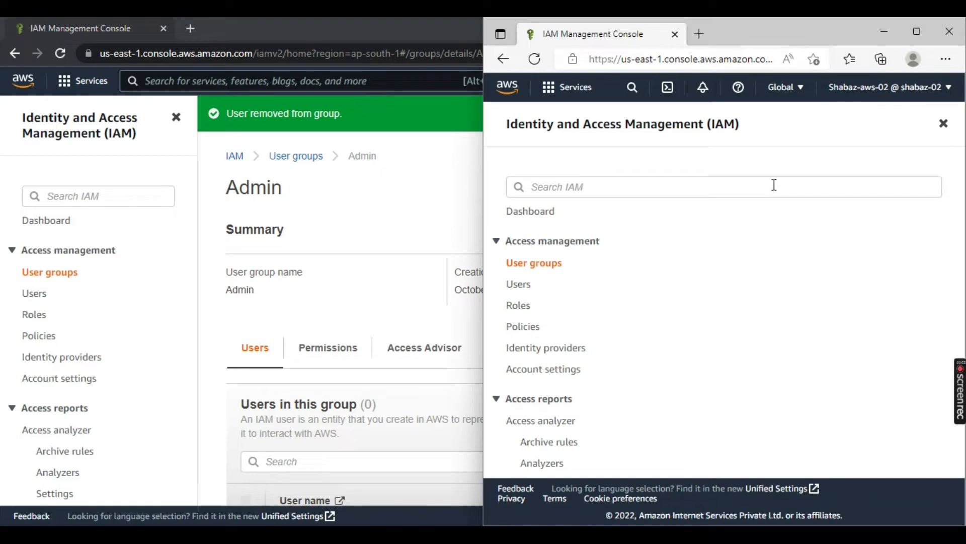
pyautogui.moveTo(917, 33)
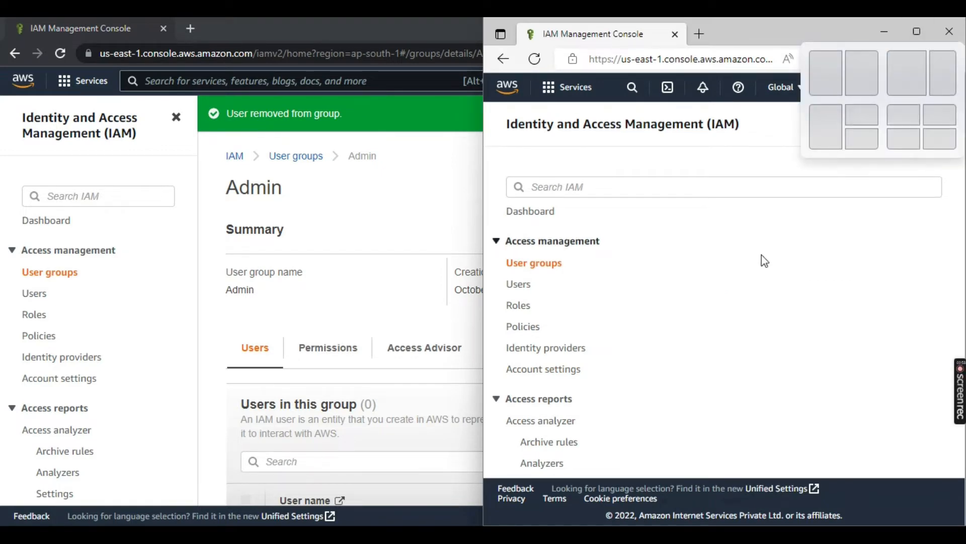
pyautogui.click(552, 265)
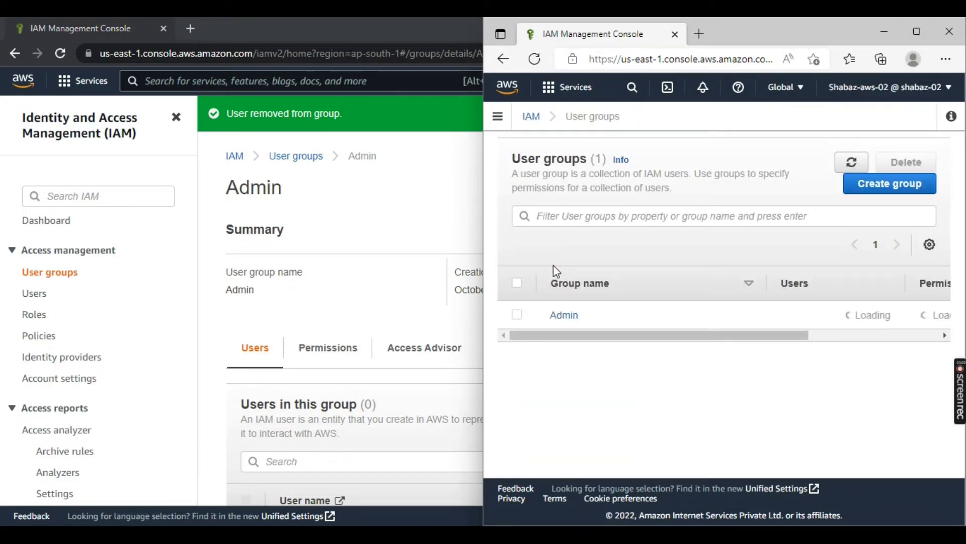
pyautogui.click(917, 32)
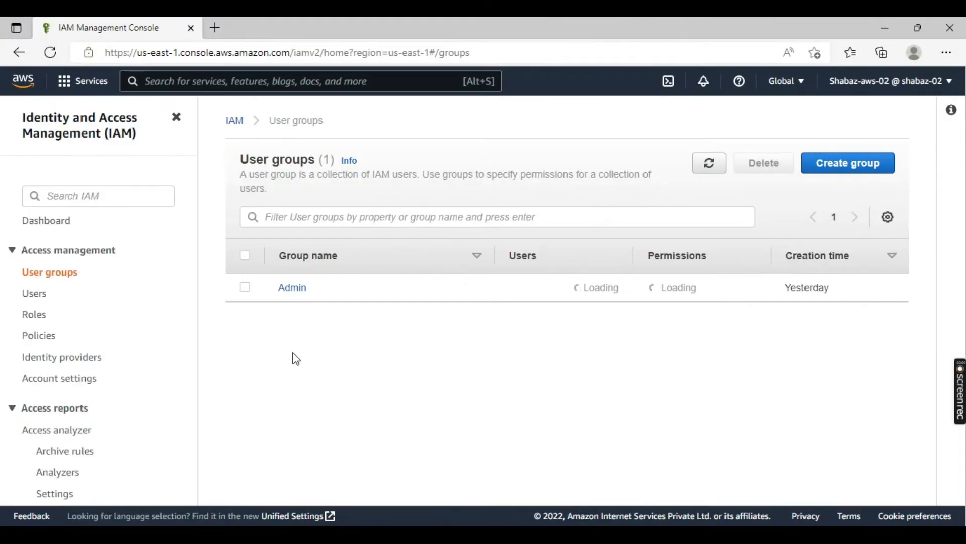
pyautogui.click(52, 53)
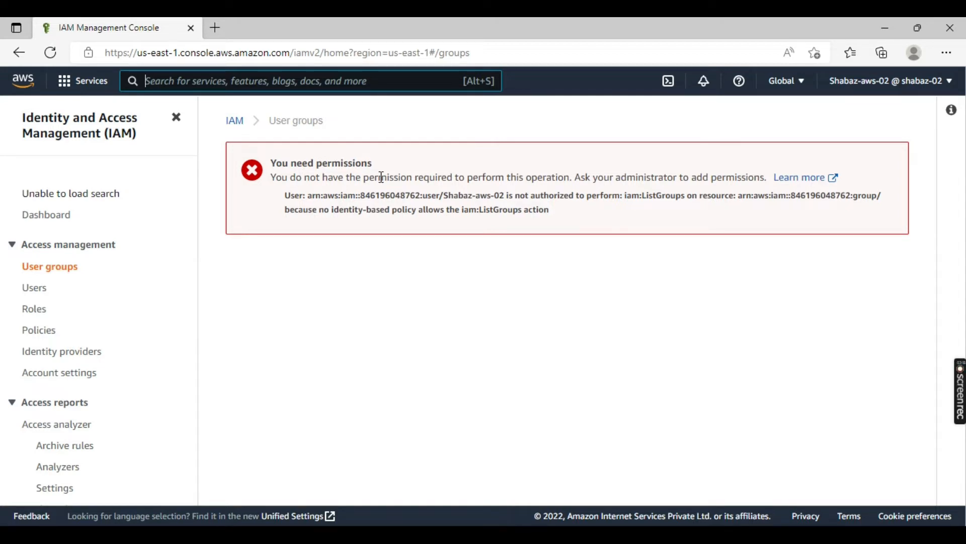
pyautogui.click(35, 289)
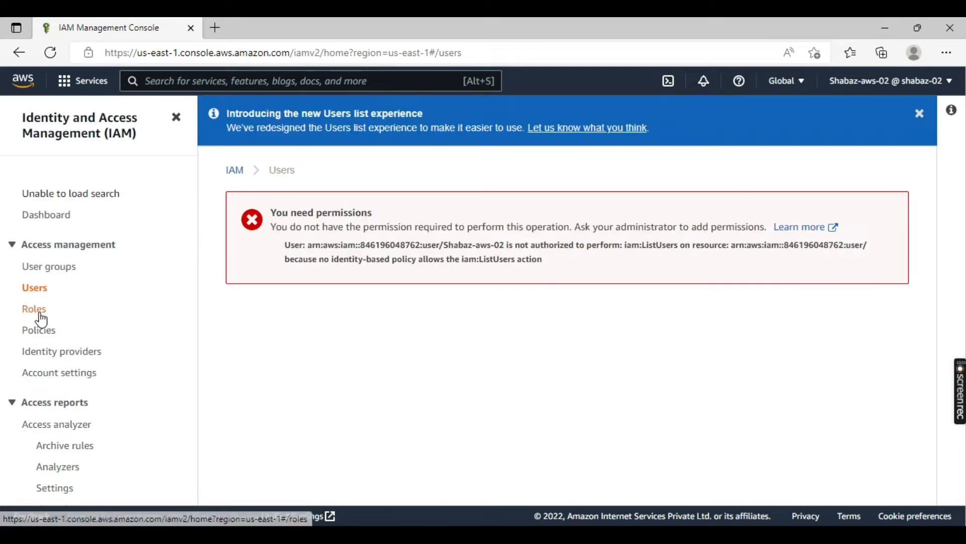
pyautogui.click(39, 312)
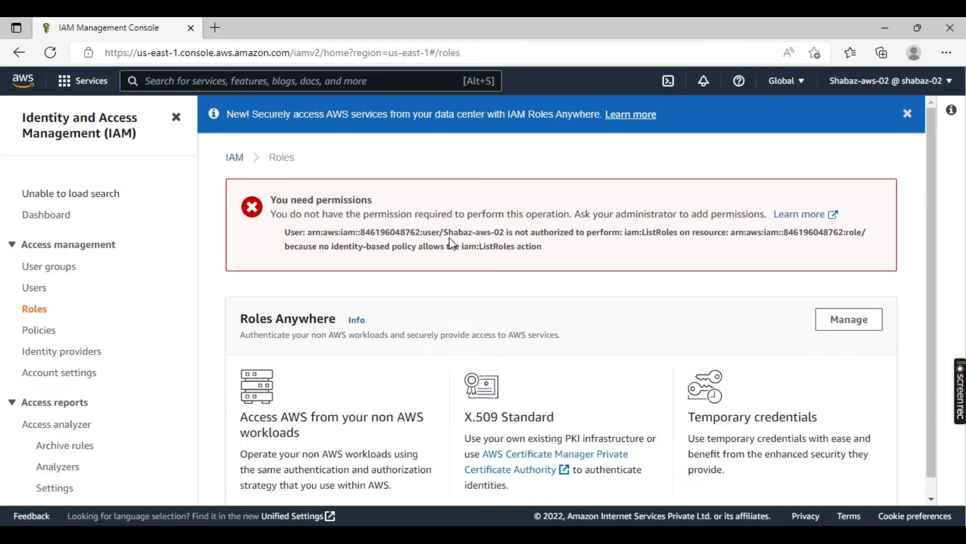
# Switch to the account owner's Chrome window, maximize it and dismiss the user removal notice.
pyautogui.press('super')
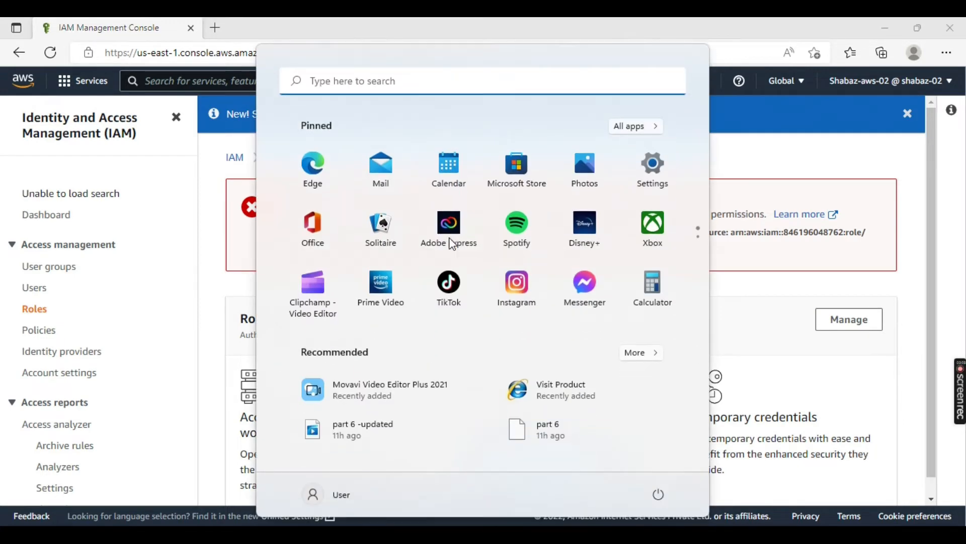
pyautogui.press('super')
pyautogui.press('super+Right')
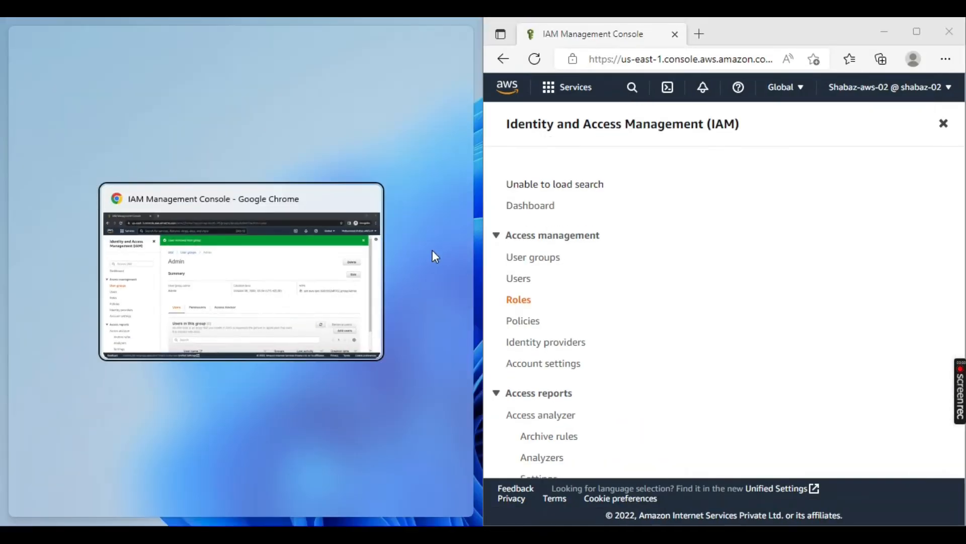
pyautogui.click(308, 204)
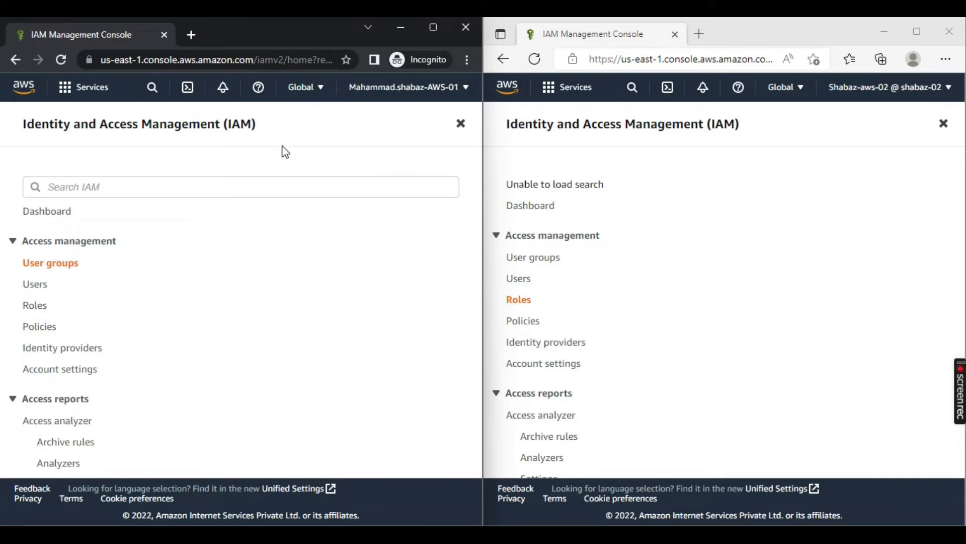
pyautogui.click(433, 27)
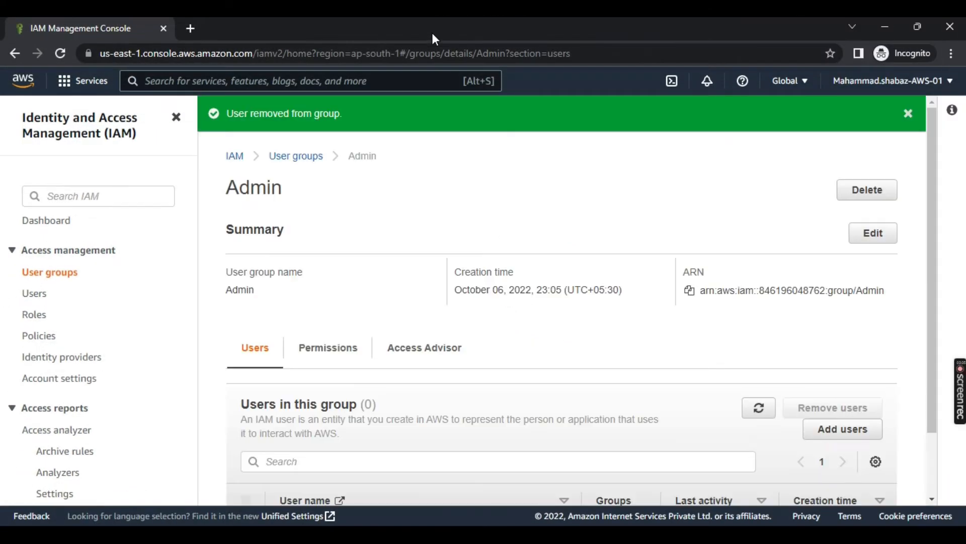
pyautogui.click(908, 114)
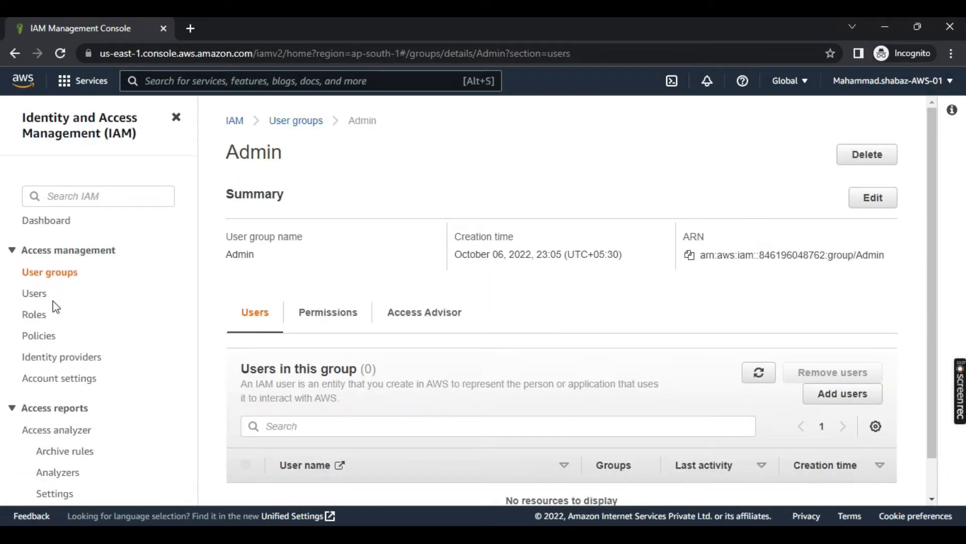
# Open the IAM user's summary from the Users list and view the permissions policies section.
pyautogui.click(35, 296)
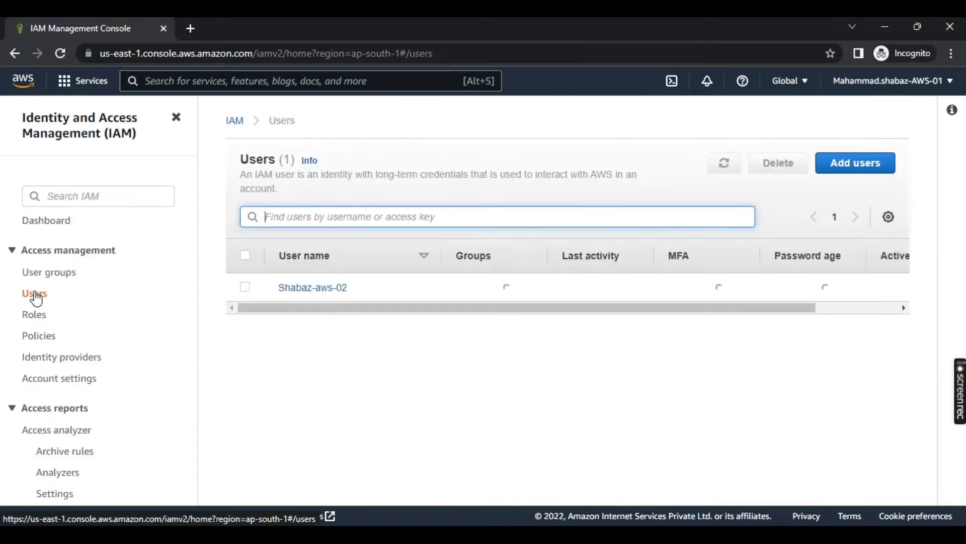
pyautogui.click(322, 341)
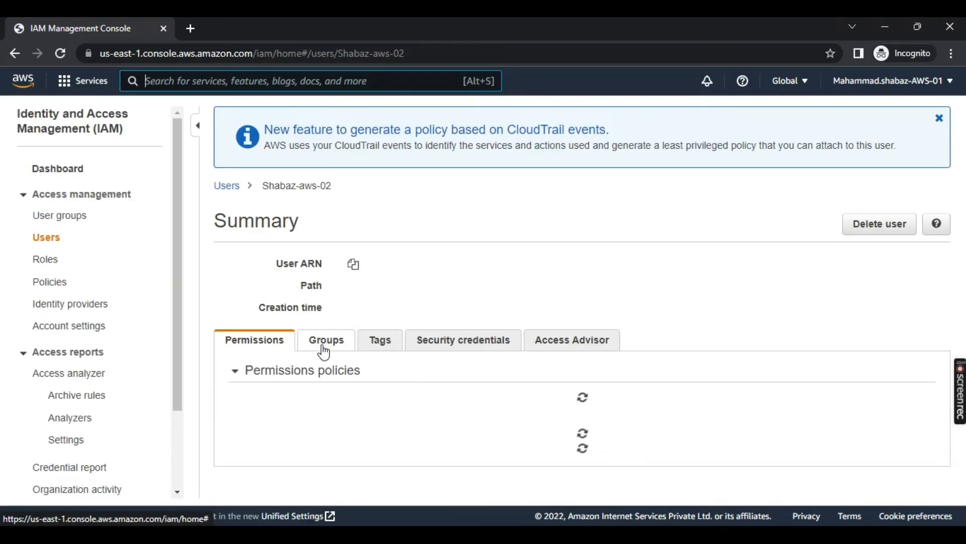
pyautogui.scroll(-3, 352, 383)
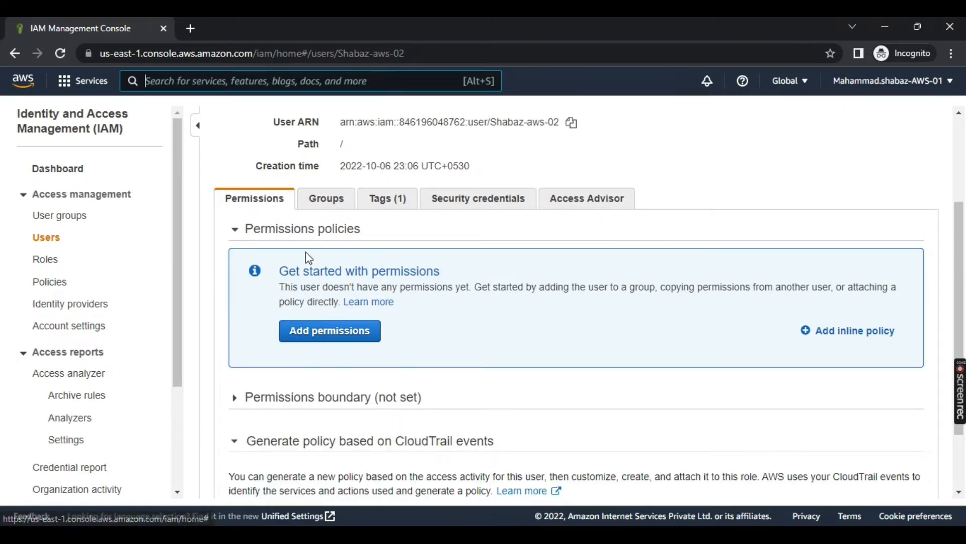
# Start adding permissions to the IAM user by attaching existing policies directly, and filter the policies by "iamread".
pyautogui.click(330, 331)
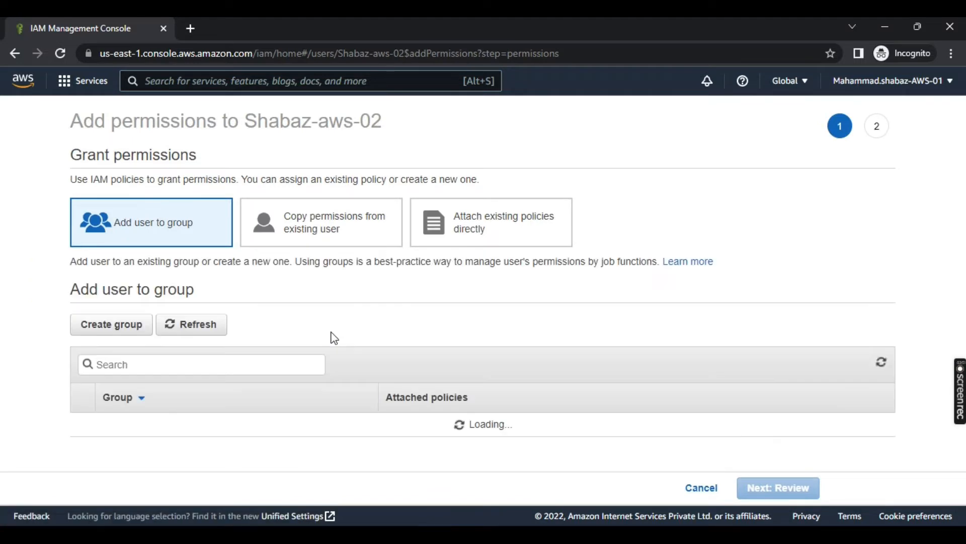
pyautogui.click(522, 236)
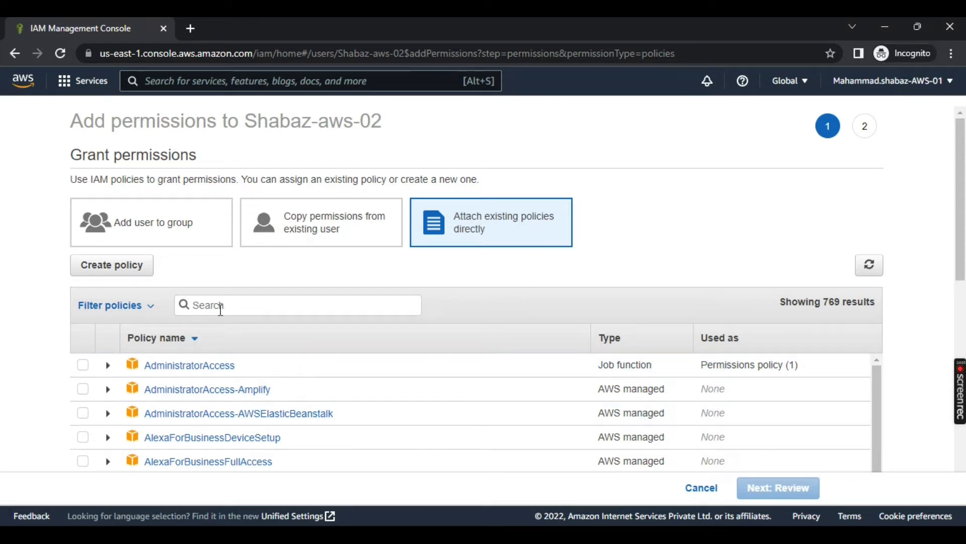
pyautogui.write('iamreda')
pyautogui.press('BackSpace')
pyautogui.write('ad')
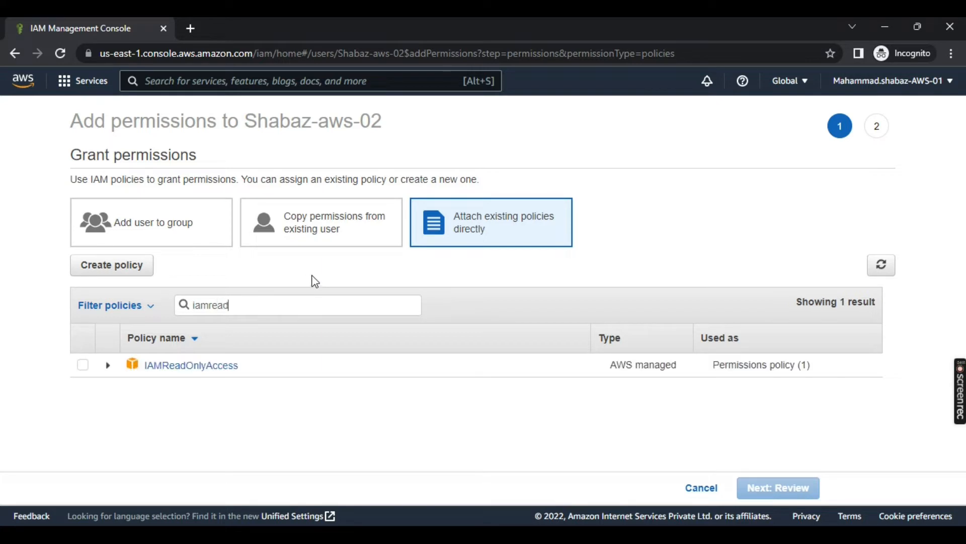
# Attach the IAMReadOnlyAccess policy to the IAM user and review the policies on the user's summary page.
pyautogui.click(82, 366)
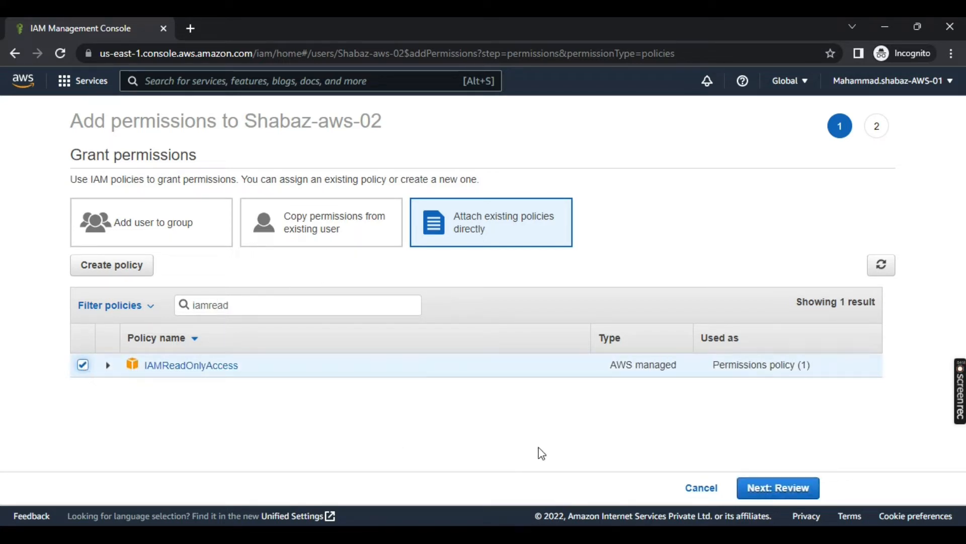
pyautogui.click(780, 493)
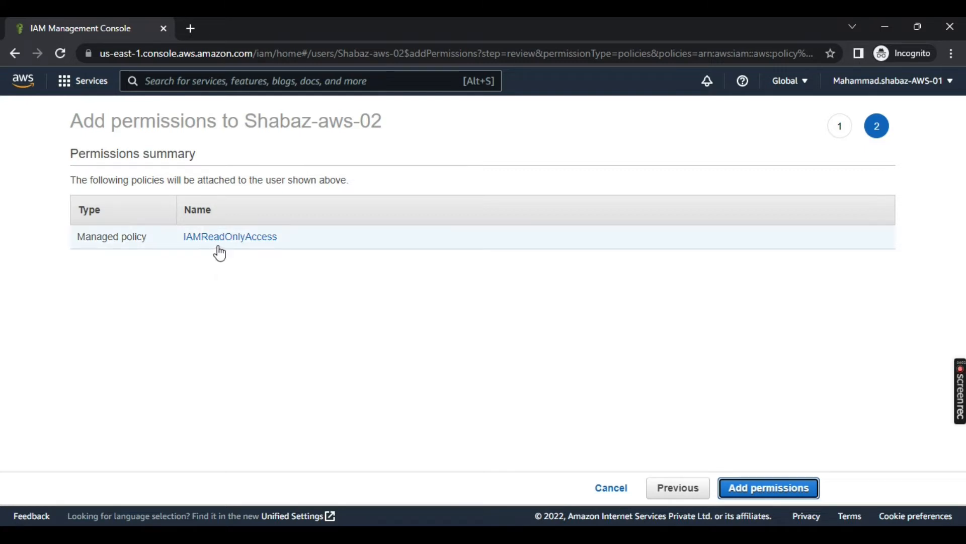
pyautogui.click(769, 490)
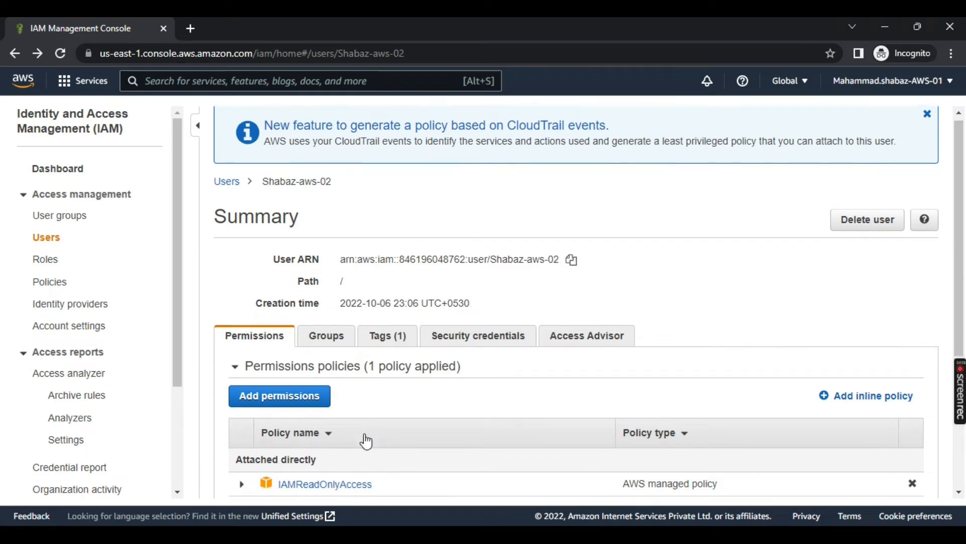
pyautogui.scroll(-4, 377, 432)
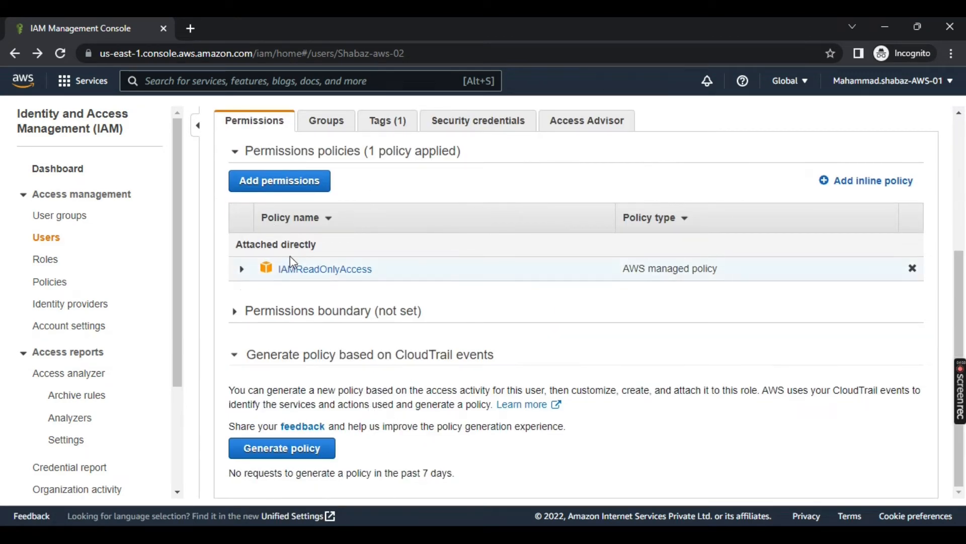
pyautogui.scroll(4, 302, 231)
pyautogui.moveTo(332, 185); pyautogui.dragTo(268, 185)
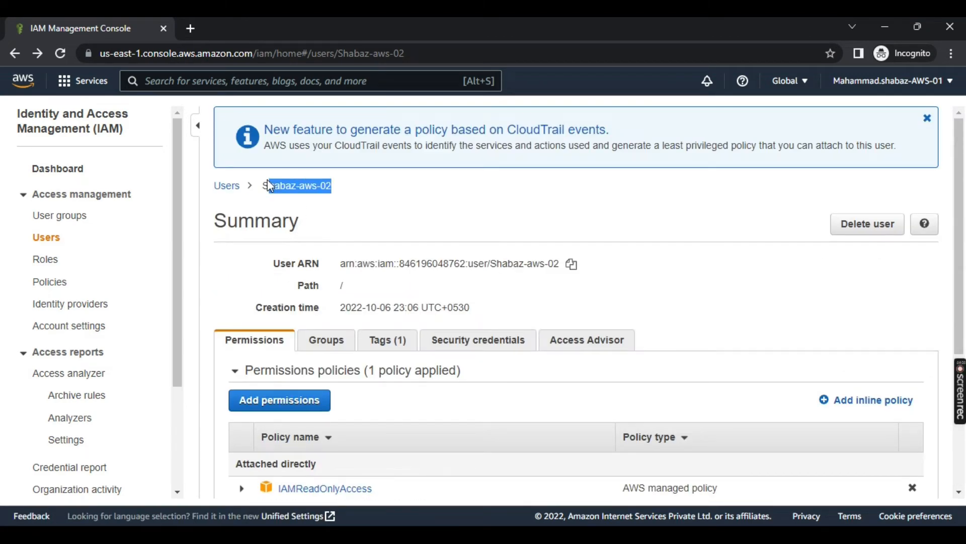
pyautogui.scroll(-4, 347, 244)
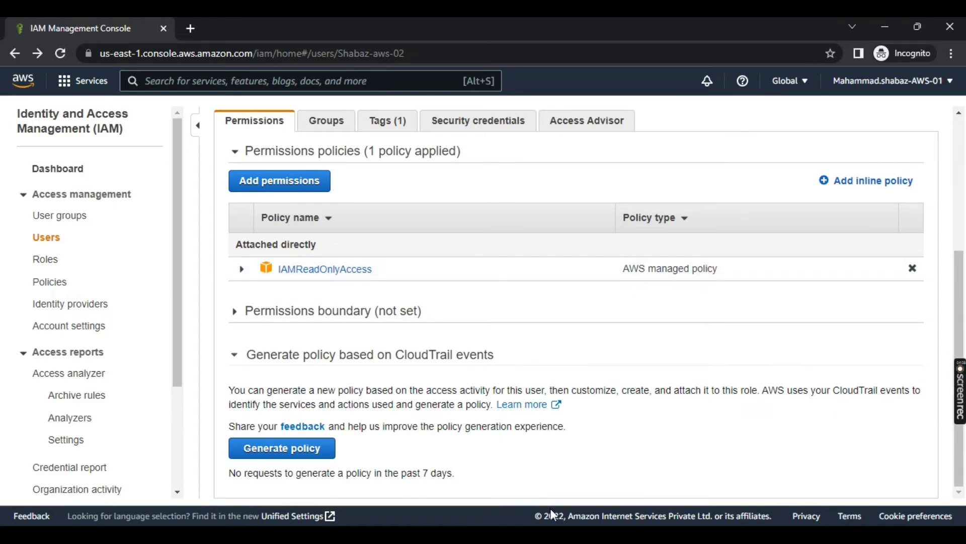
# Switch to the IAM user's Edge window, maximize and reload it, and check access to the User groups list.
pyautogui.click(534, 538)
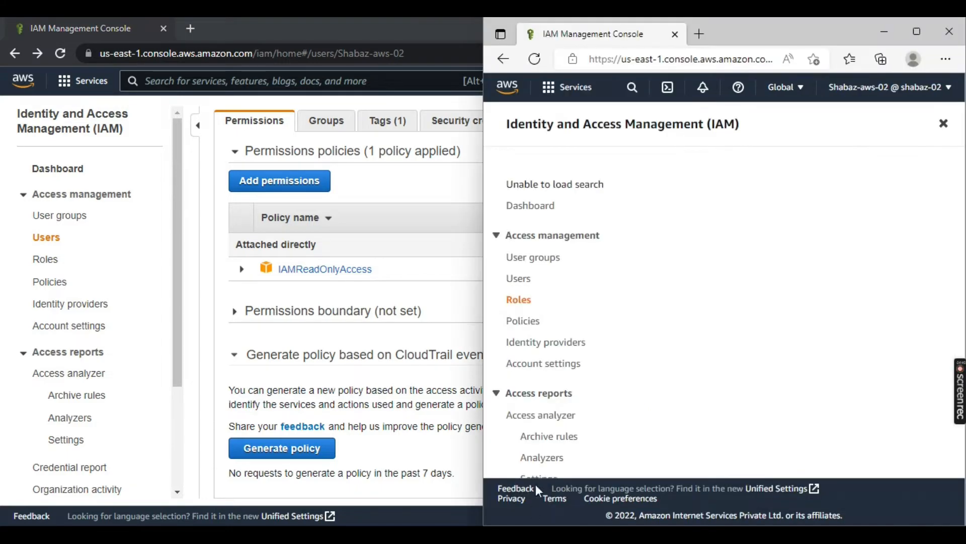
pyautogui.click(916, 27)
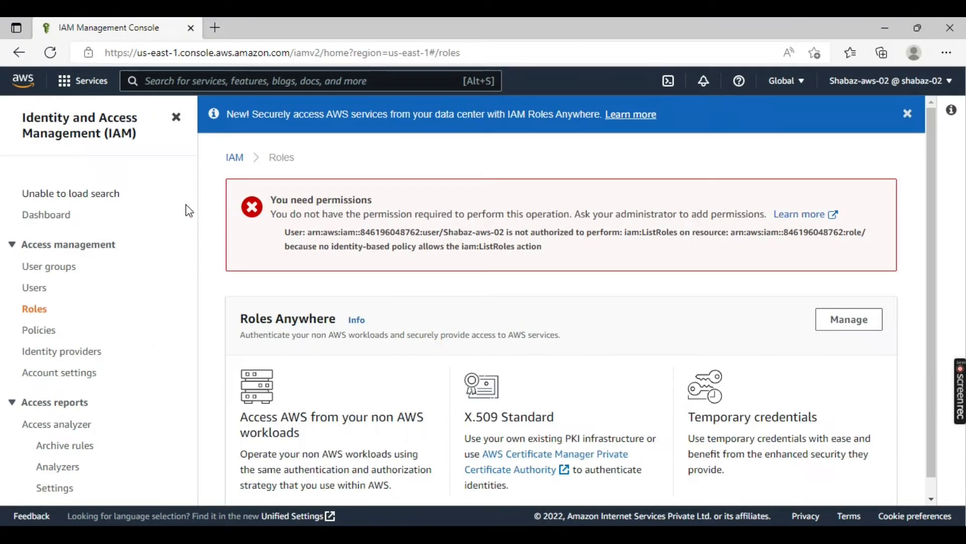
pyautogui.click(50, 54)
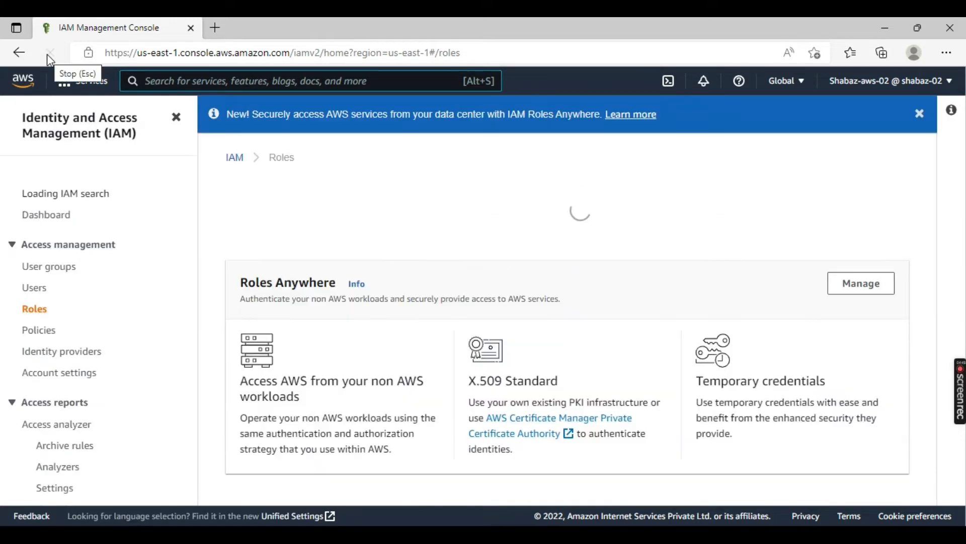
pyautogui.click(66, 273)
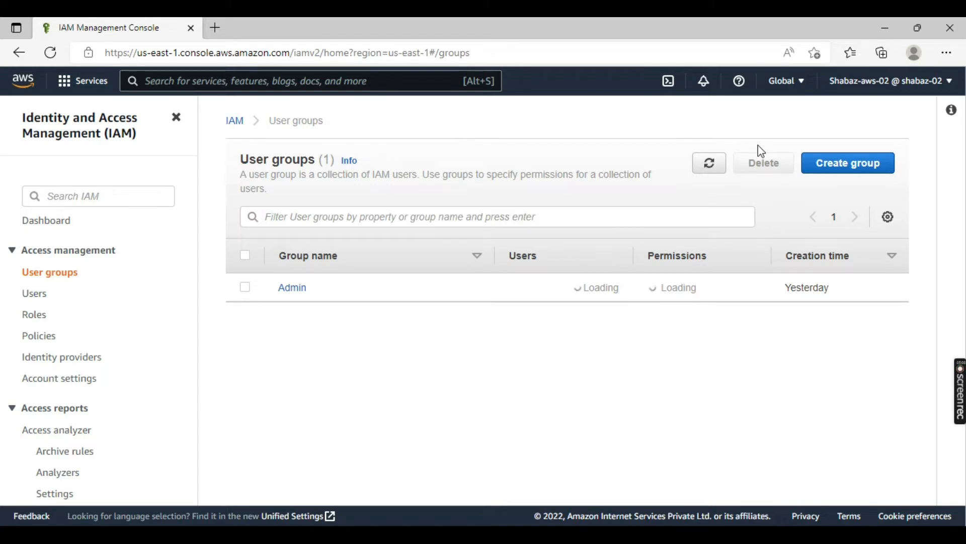
# Try to create a user group named temp with the AWSDirectConnectReadOnlyAccess policy attached.
pyautogui.click(864, 173)
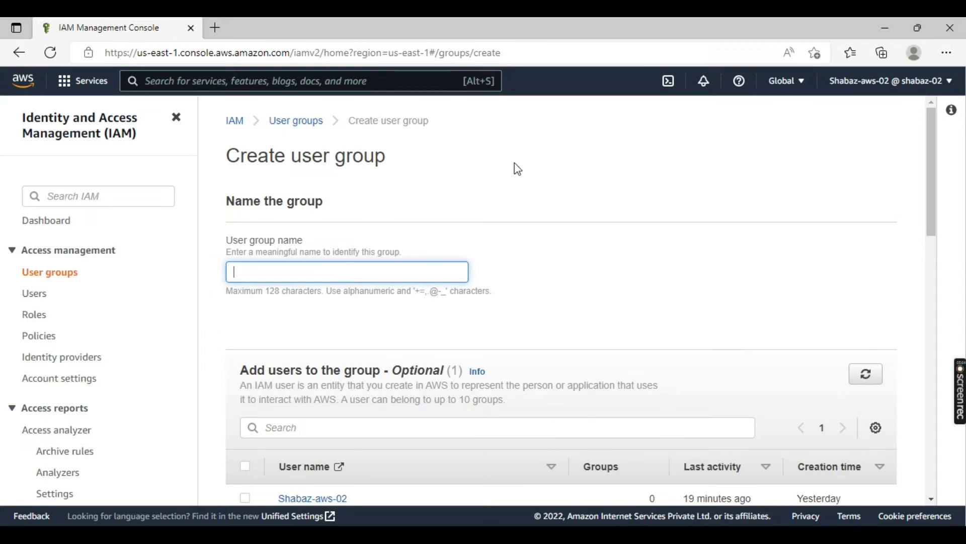
pyautogui.write('temp')
pyautogui.scroll(-12, 592, 347)
pyautogui.scroll(6, 592, 347)
pyautogui.click(245, 336)
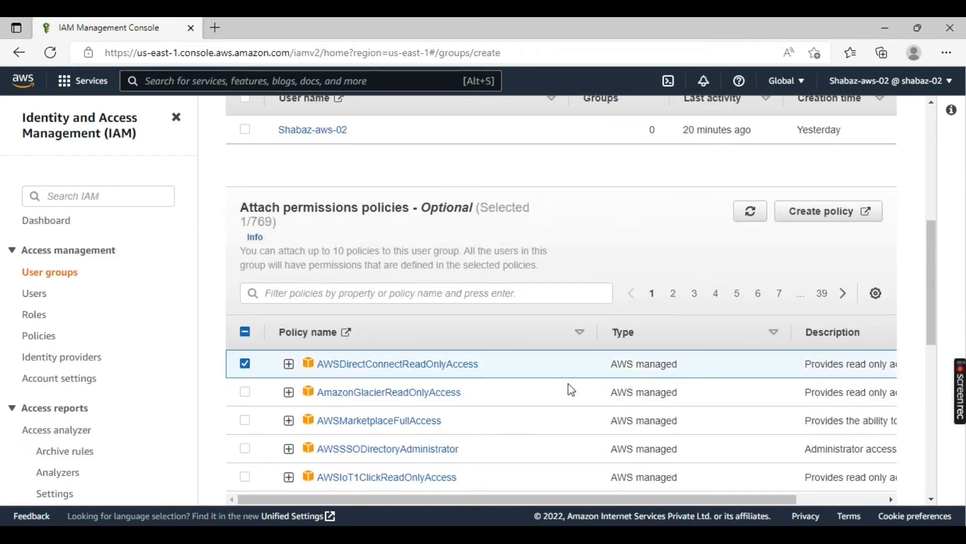
pyautogui.scroll(-9, 572, 390)
pyautogui.scroll(2, 853, 479)
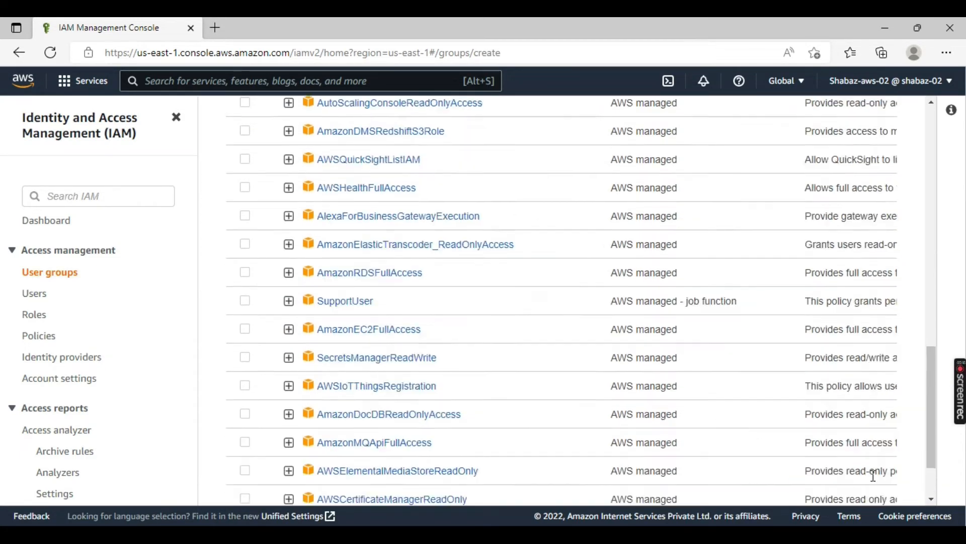
pyautogui.scroll(2, 873, 476)
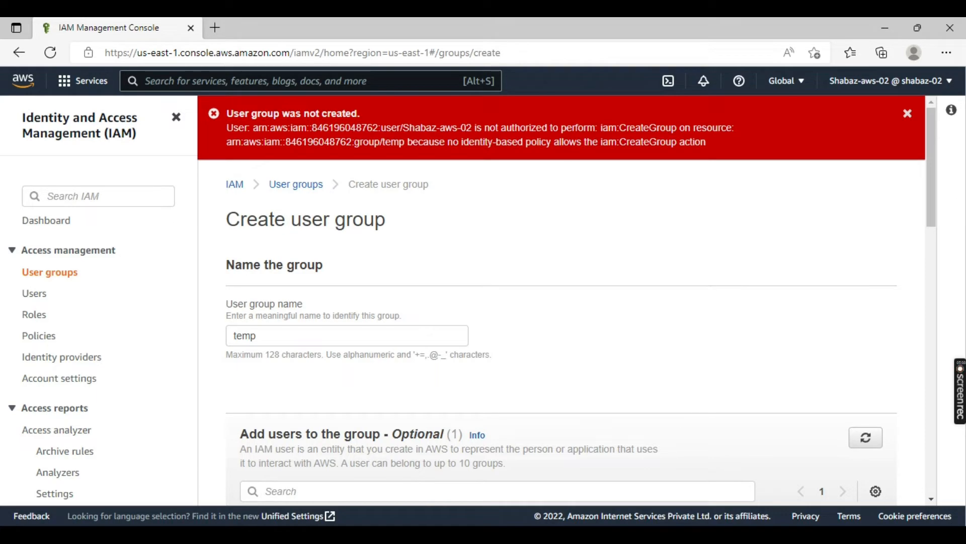
# Switch back to the account owner's Chrome window and open the Admin user group's member list.
pyautogui.click(593, 535)
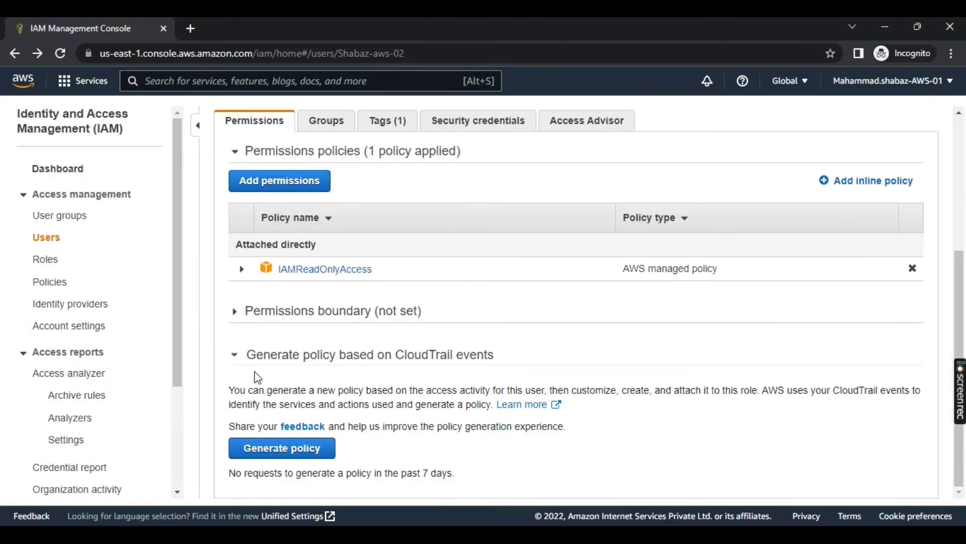
pyautogui.scroll(4, 287, 308)
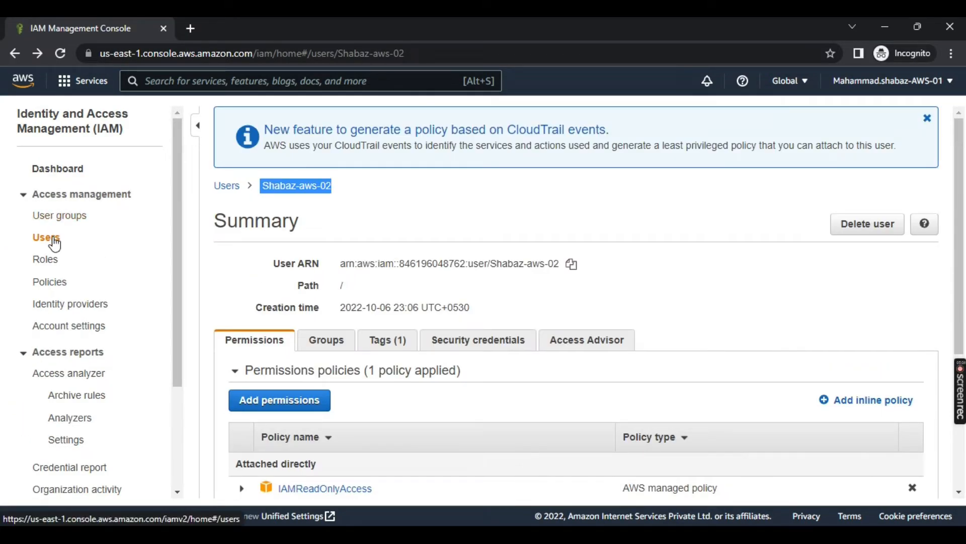
pyautogui.click(50, 219)
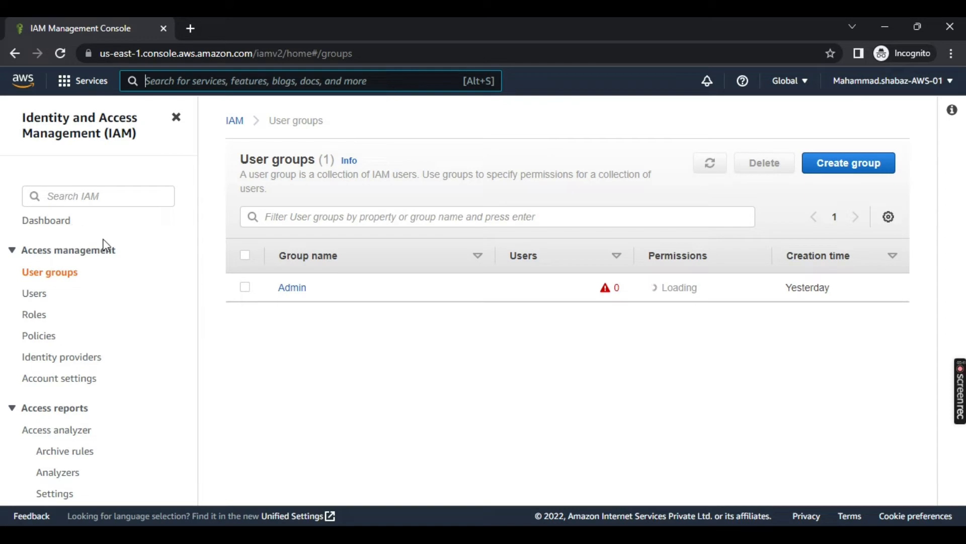
pyautogui.click(291, 294)
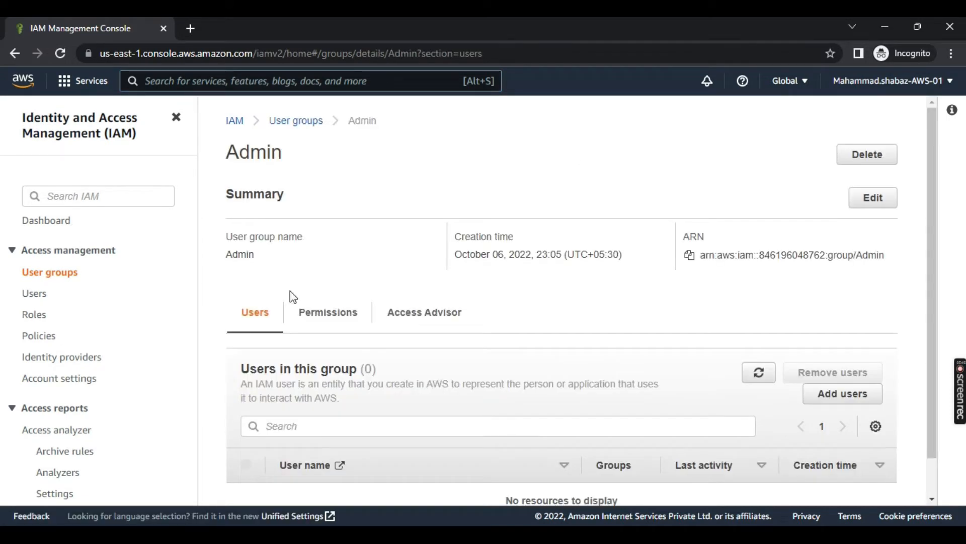
pyautogui.scroll(-1, 289, 295)
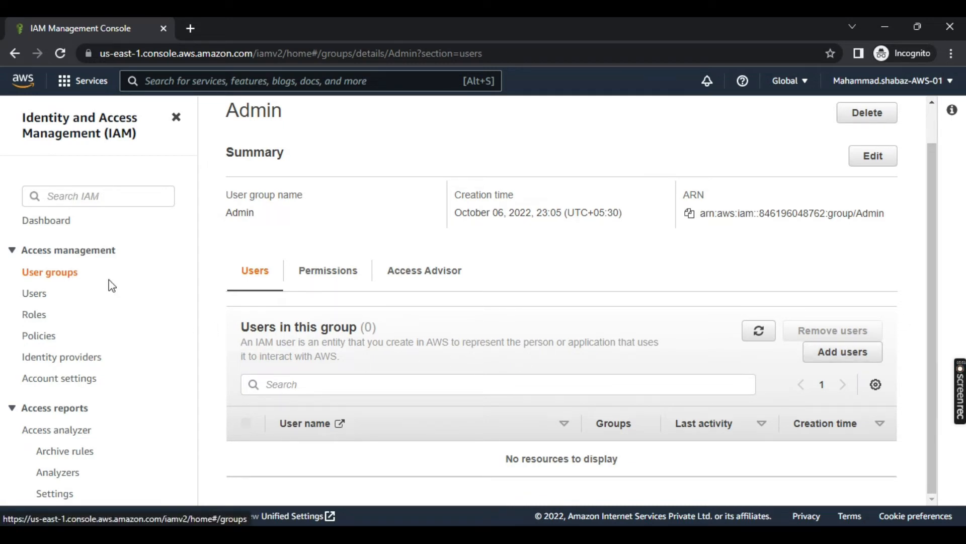
# Add the IAM user to the Admin group and check the group's member list.
pyautogui.click(835, 361)
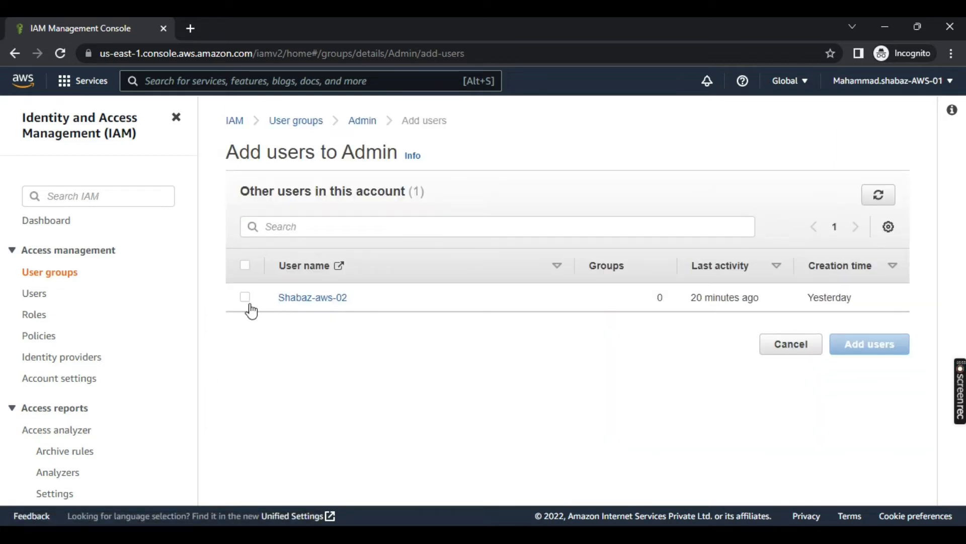
pyautogui.click(245, 301)
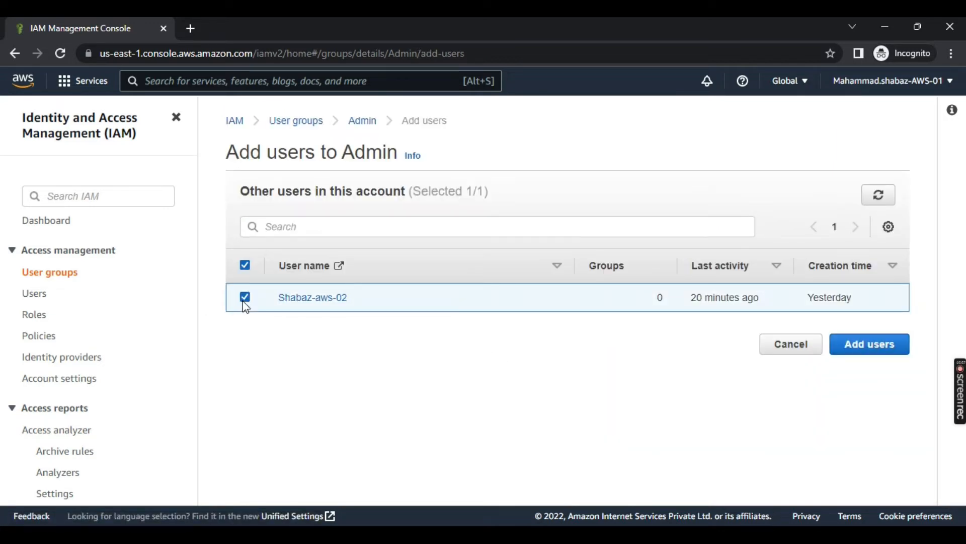
pyautogui.click(880, 343)
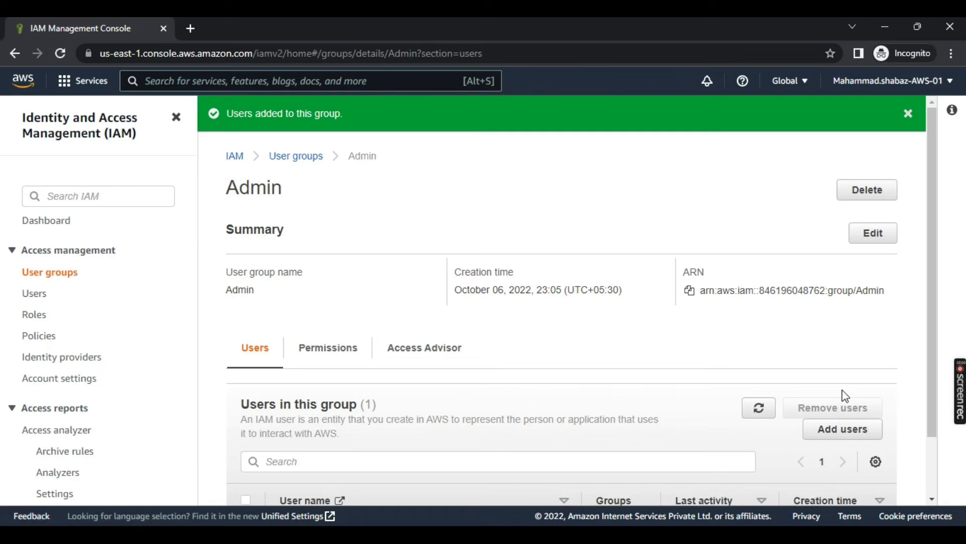
pyautogui.scroll(-2, 586, 383)
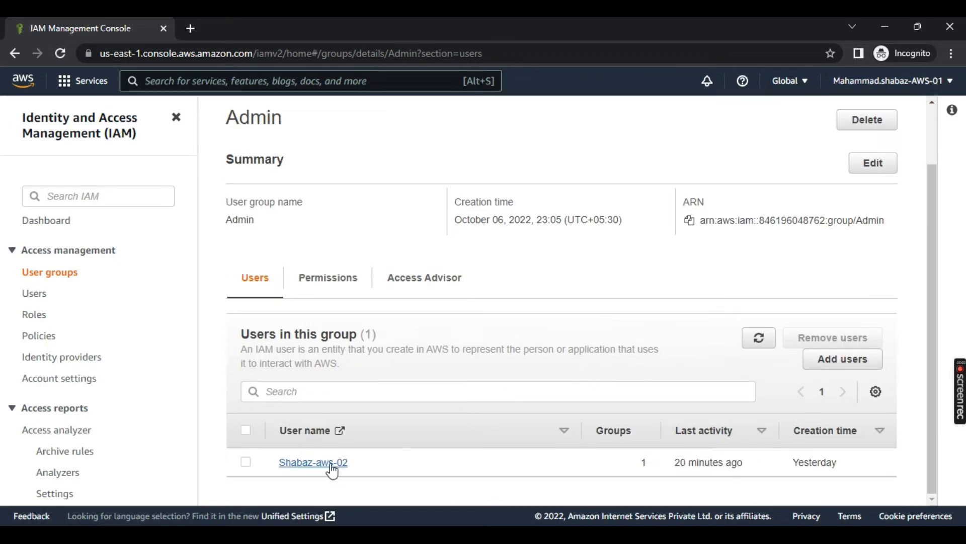
# Open the IAM user's details from the Users list and show the permissions policies attached from the group.
pyautogui.click(35, 298)
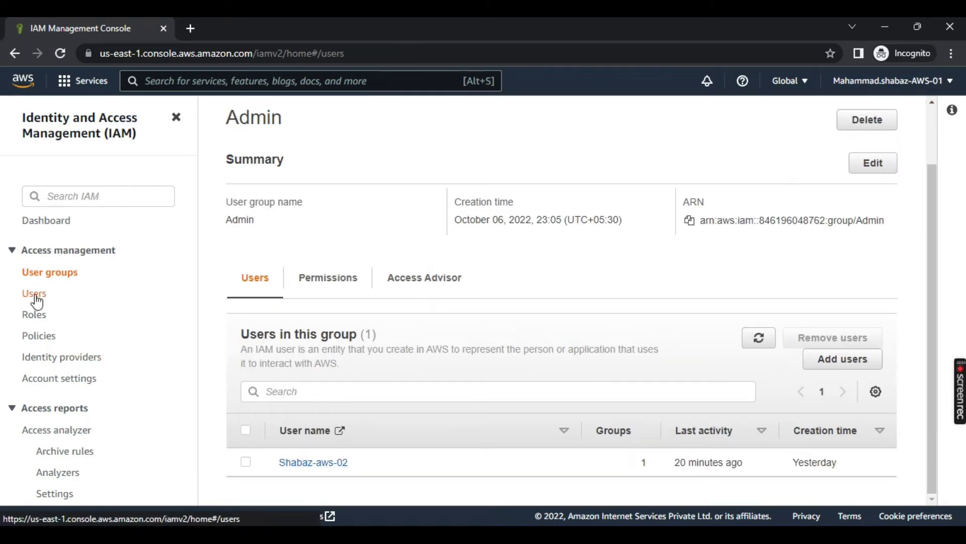
pyautogui.click(330, 338)
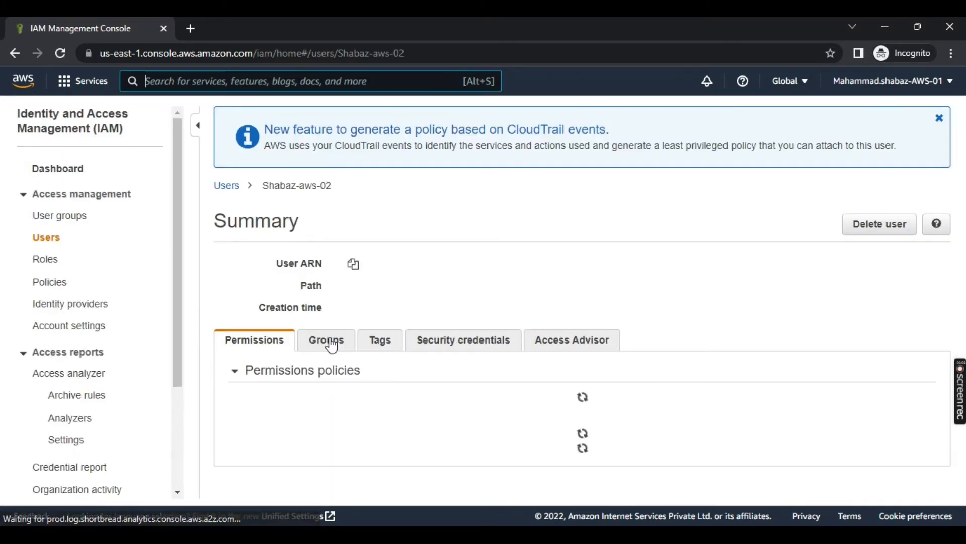
pyautogui.scroll(-4, 330, 338)
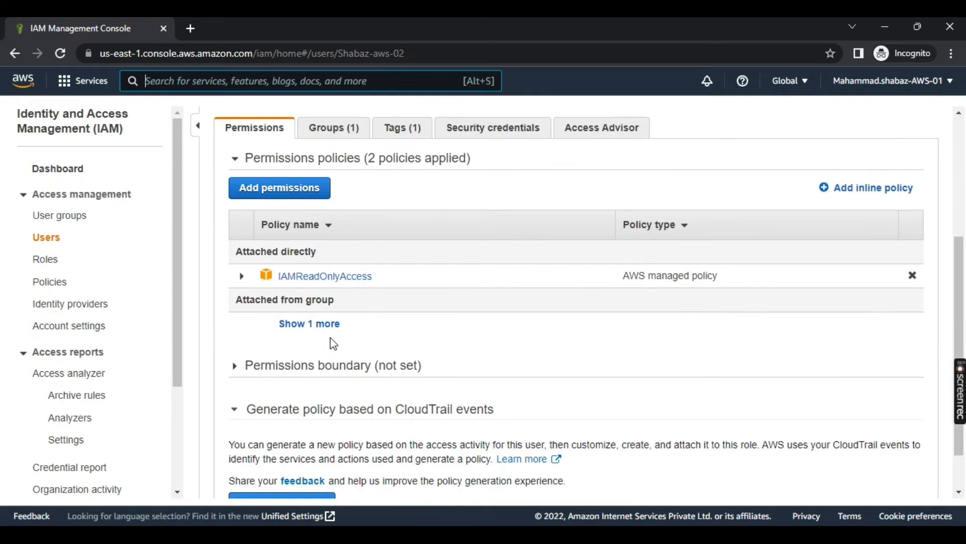
pyautogui.click(310, 324)
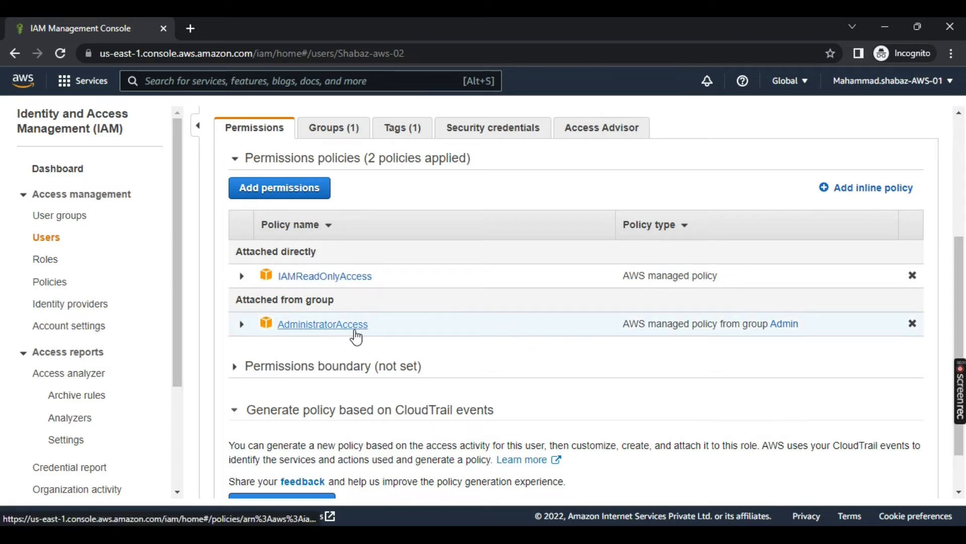
# Create a user group named Developer containing the IAM user, with the AWSDirectConnectReadOnlyAccess policy attached.
pyautogui.click(77, 216)
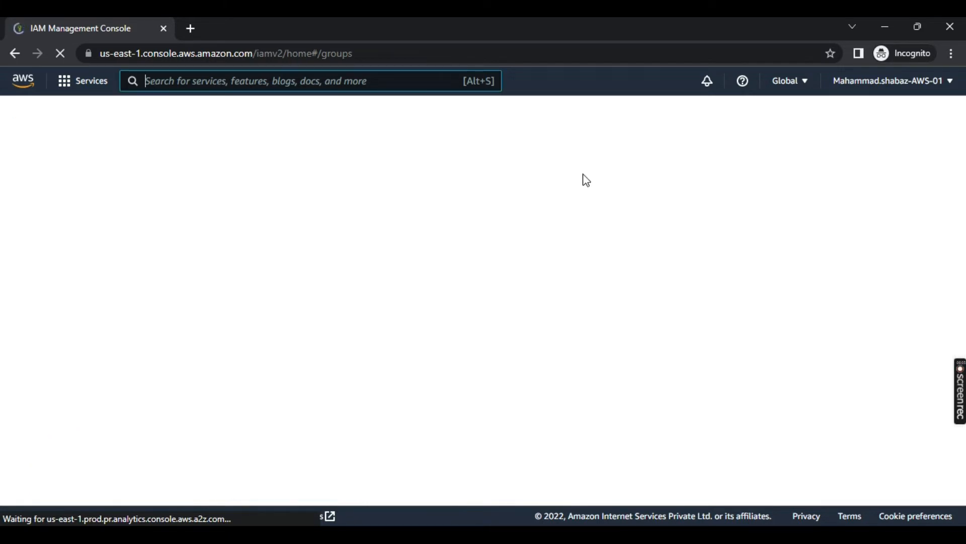
pyautogui.click(859, 163)
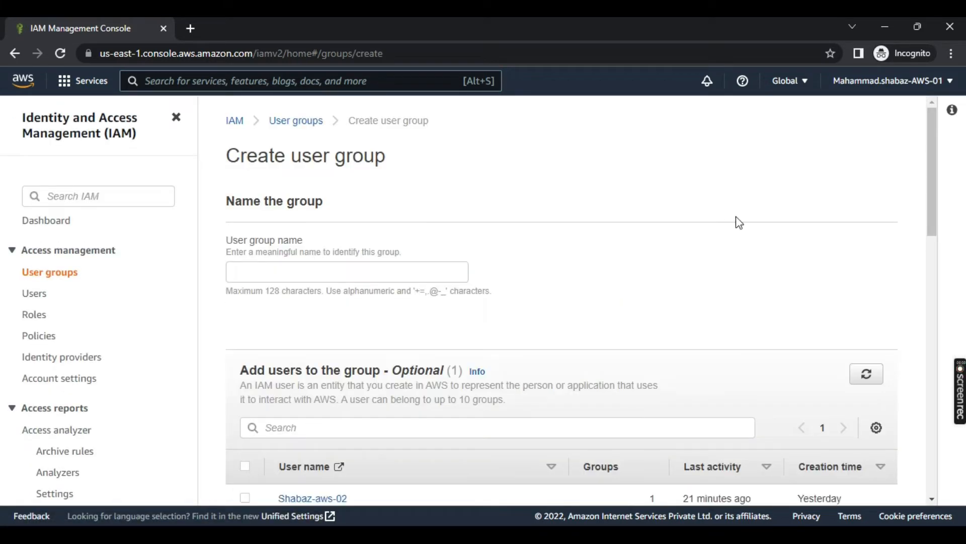
pyautogui.click(315, 278)
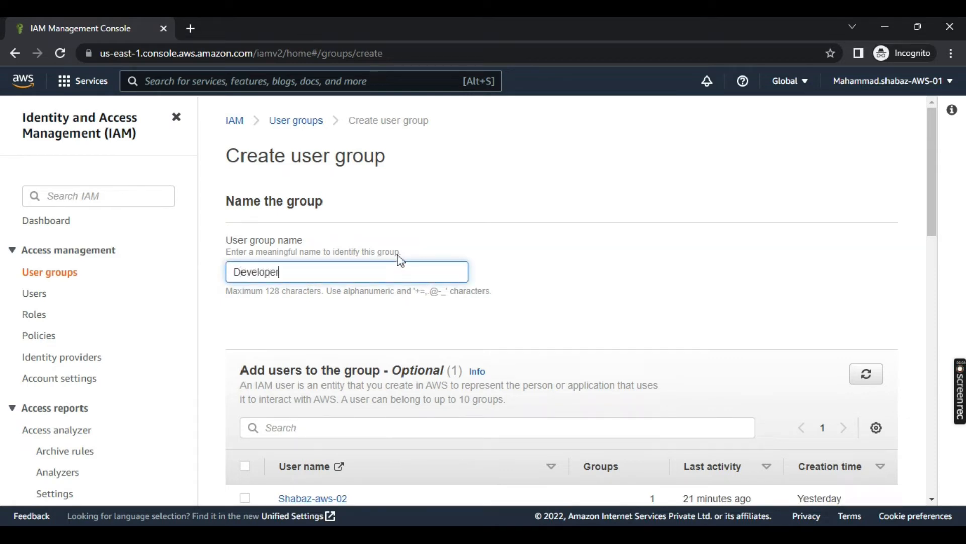
pyautogui.scroll(-5, 332, 304)
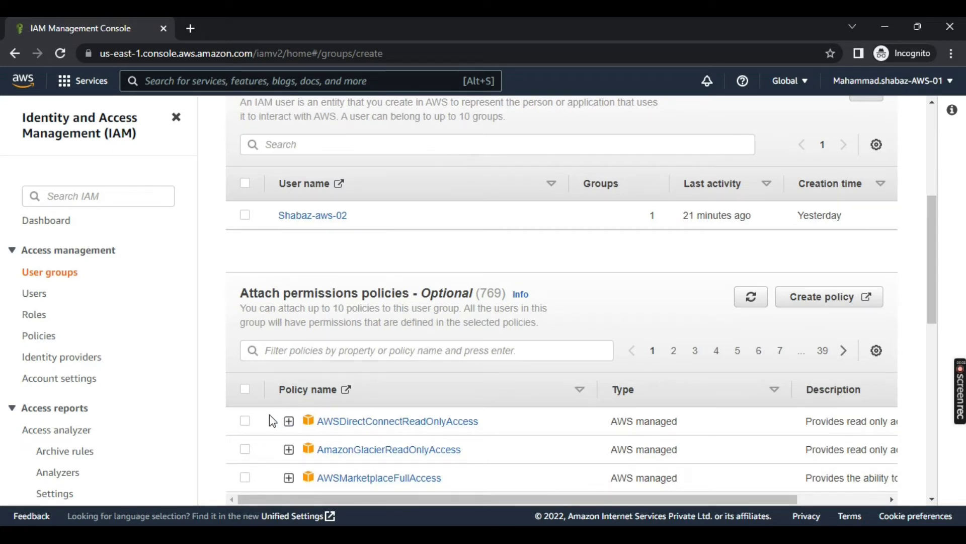
pyautogui.click(245, 215)
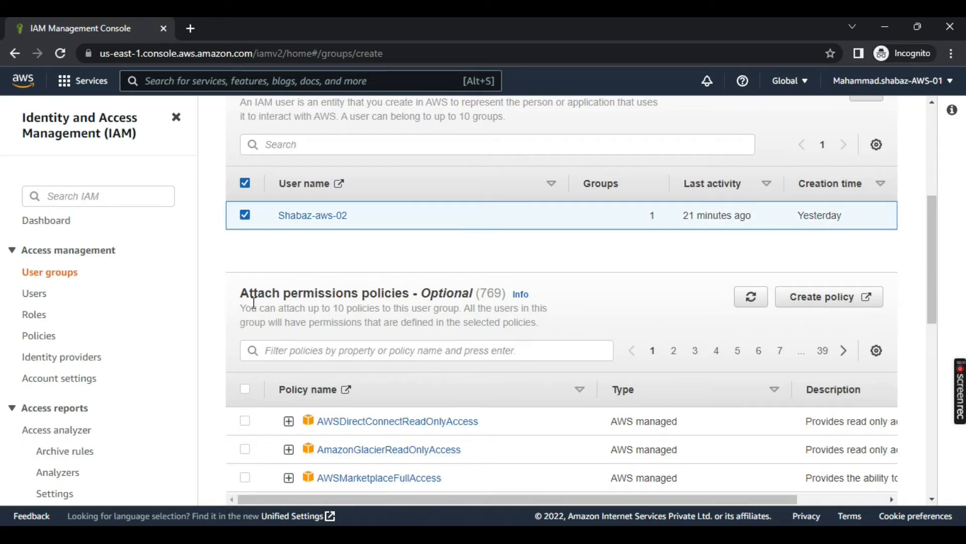
pyautogui.click(245, 422)
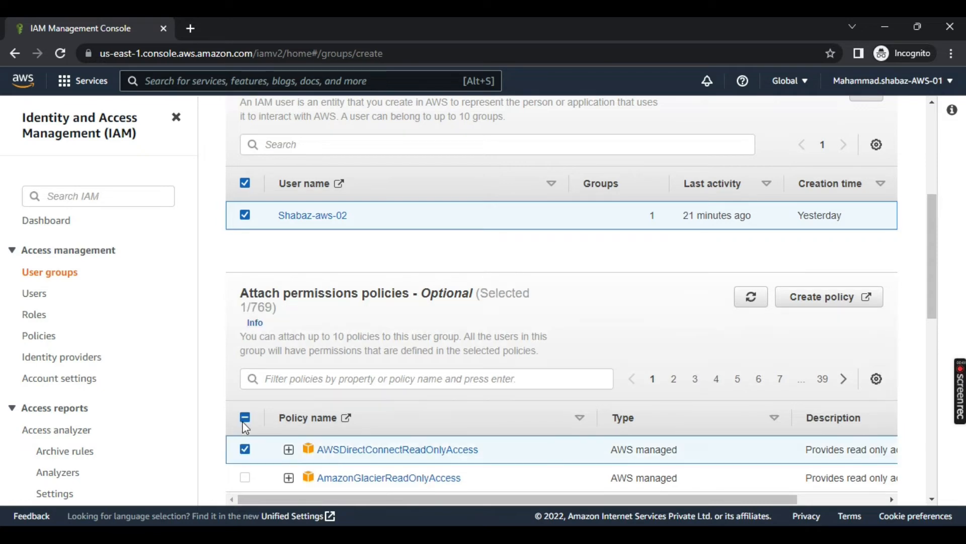
pyautogui.scroll(-3, 402, 431)
pyautogui.scroll(-6, 403, 422)
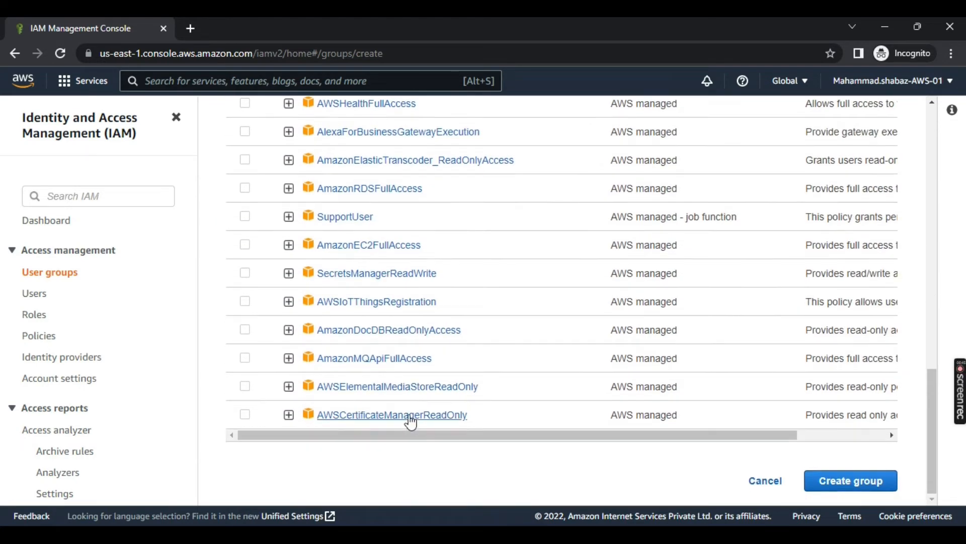
pyautogui.click(851, 487)
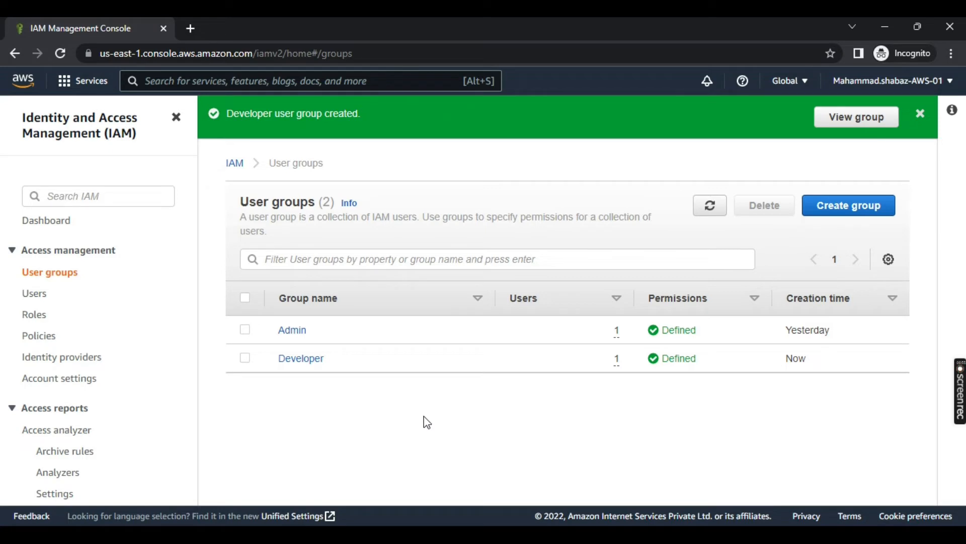
# Reopen the IAM user's details from the Users list and check the user's group memberships.
pyautogui.click(35, 294)
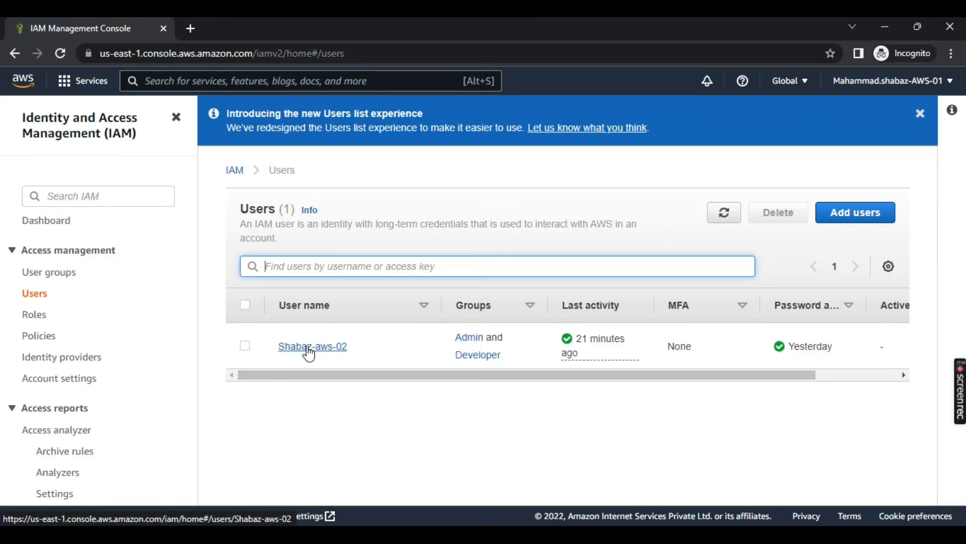
pyautogui.click(308, 348)
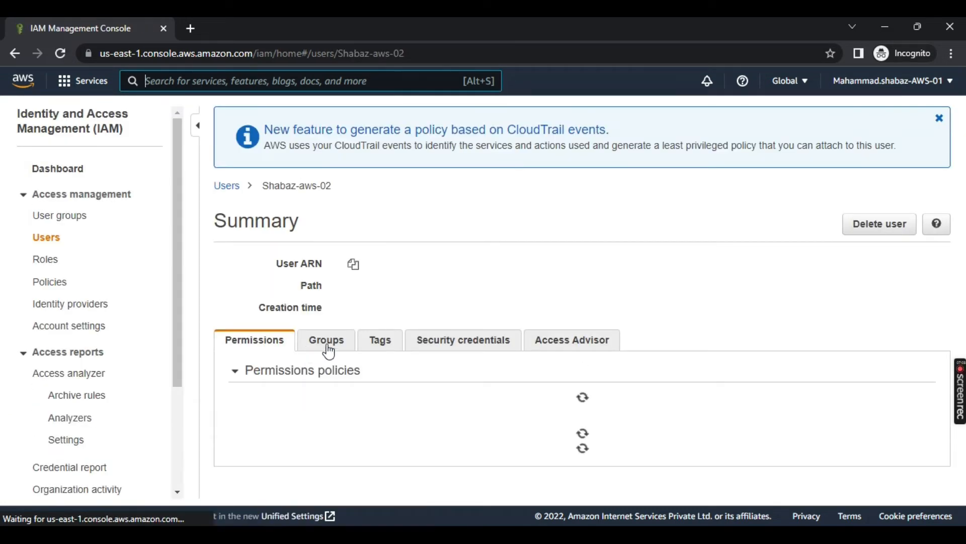
pyautogui.scroll(-1, 383, 398)
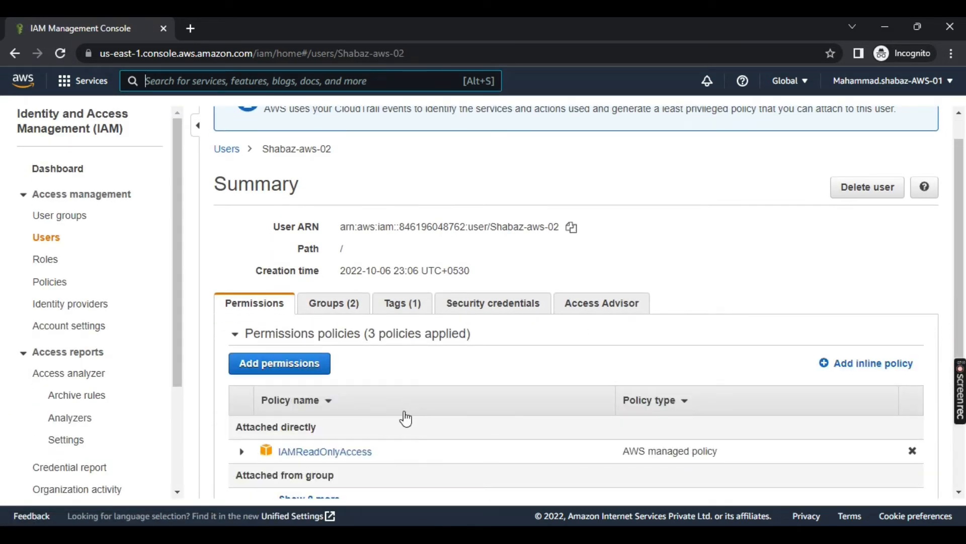
pyautogui.scroll(-3, 405, 417)
pyautogui.click(337, 166)
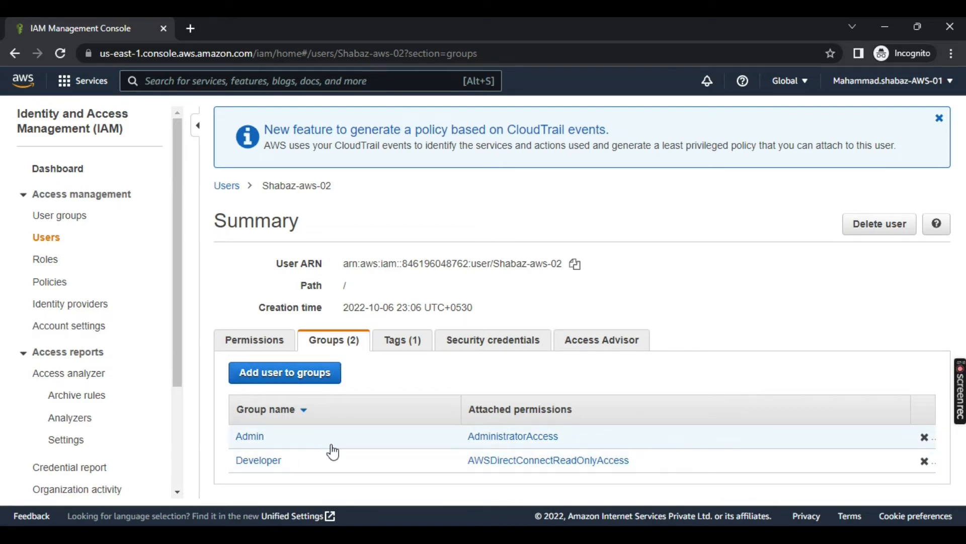
# Review the user's directly attached policies and expand the policies attached from groups.
pyautogui.click(259, 341)
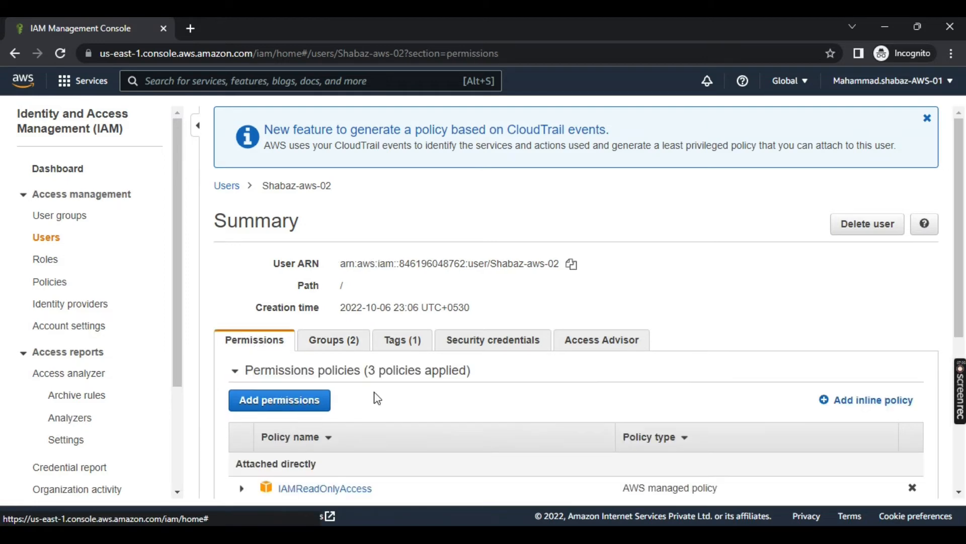
pyautogui.scroll(-3, 297, 363)
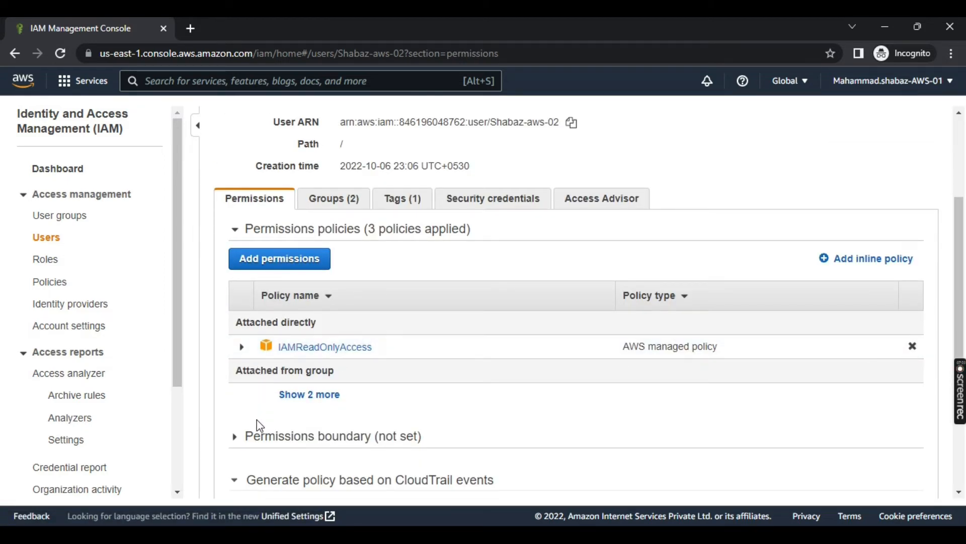
pyautogui.moveTo(240, 322); pyautogui.dragTo(319, 326)
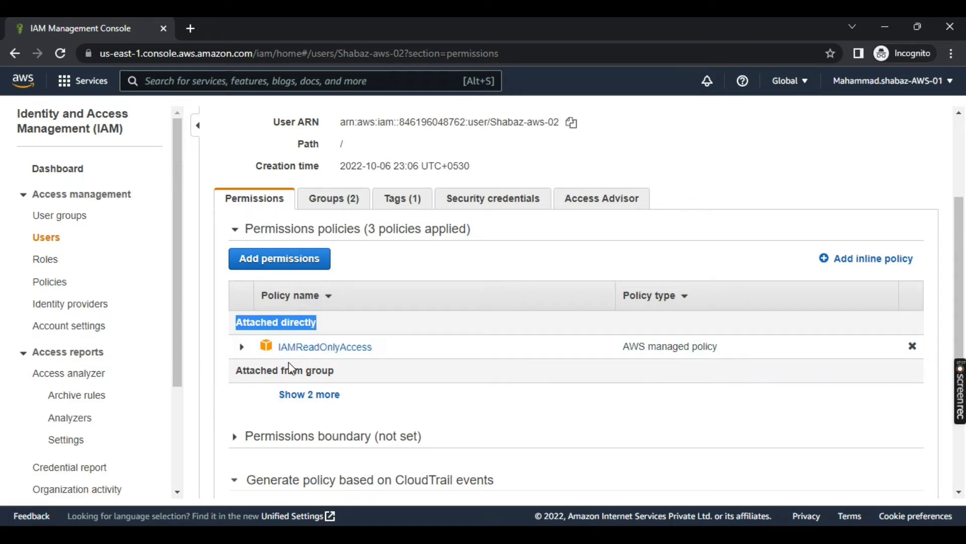
pyautogui.click(316, 396)
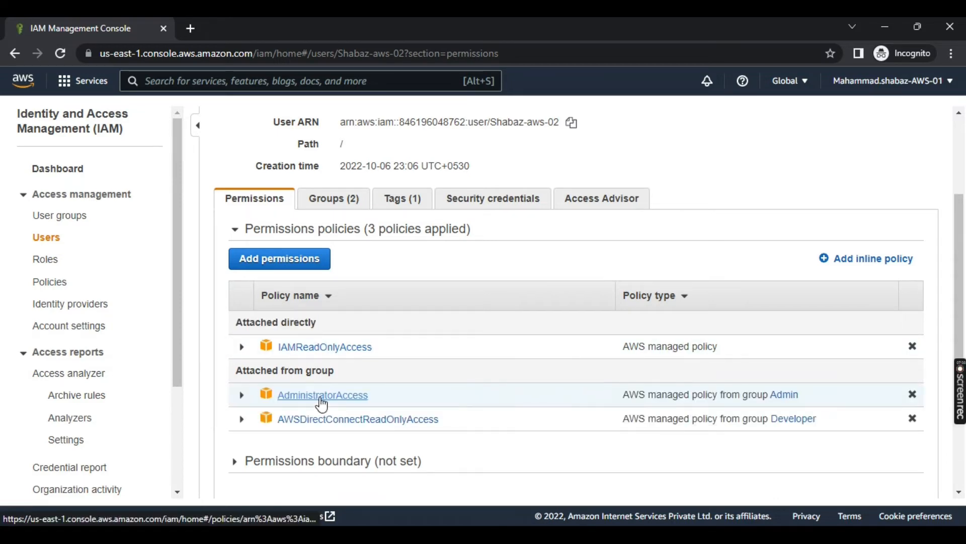
pyautogui.scroll(-3, 345, 447)
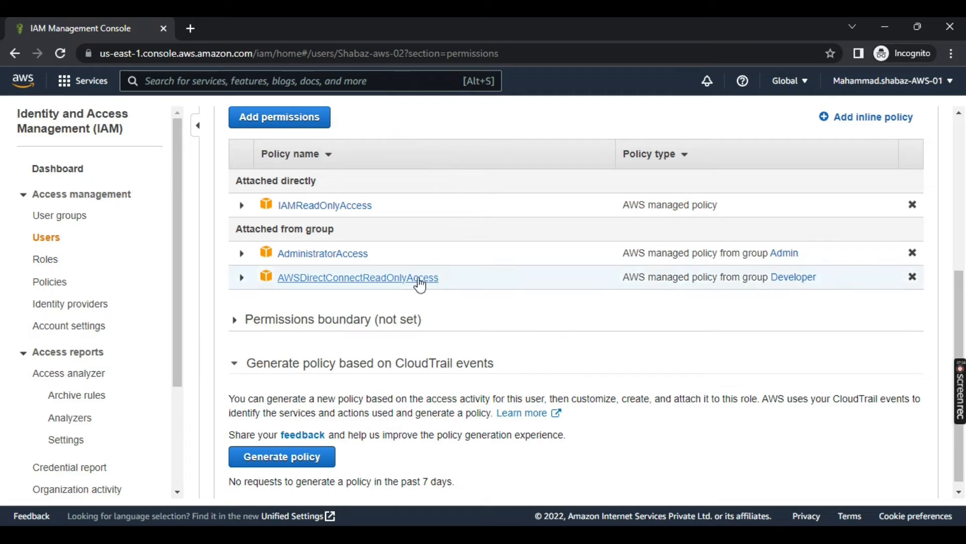
pyautogui.scroll(2, 493, 395)
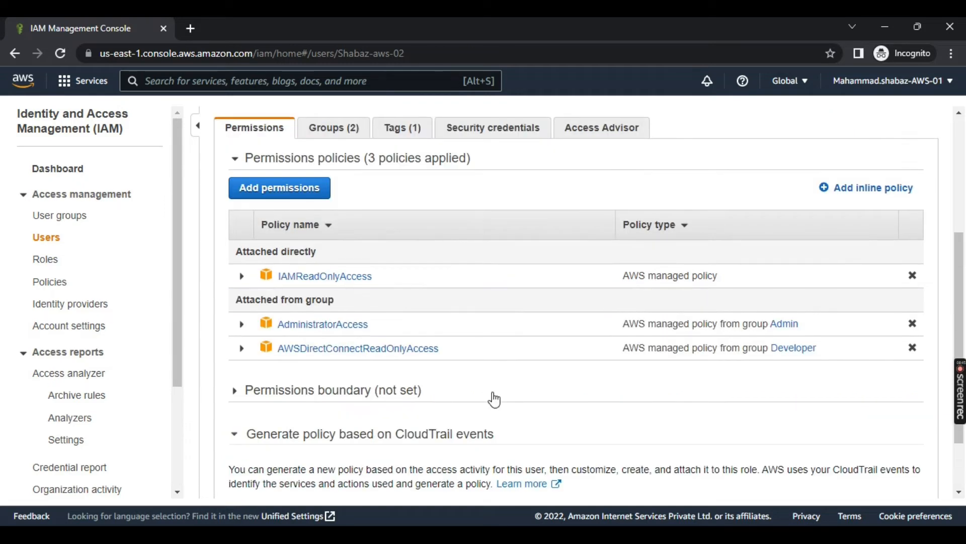
# Open the IAMReadOnlyAccess policy's JSON and examine its Version and Effect elements.
pyautogui.click(342, 285)
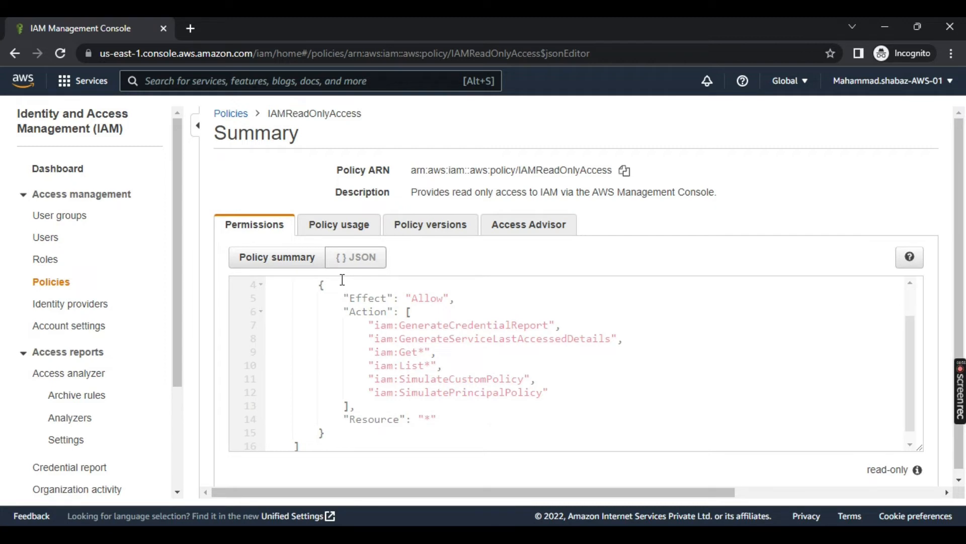
pyautogui.scroll(2, 342, 280)
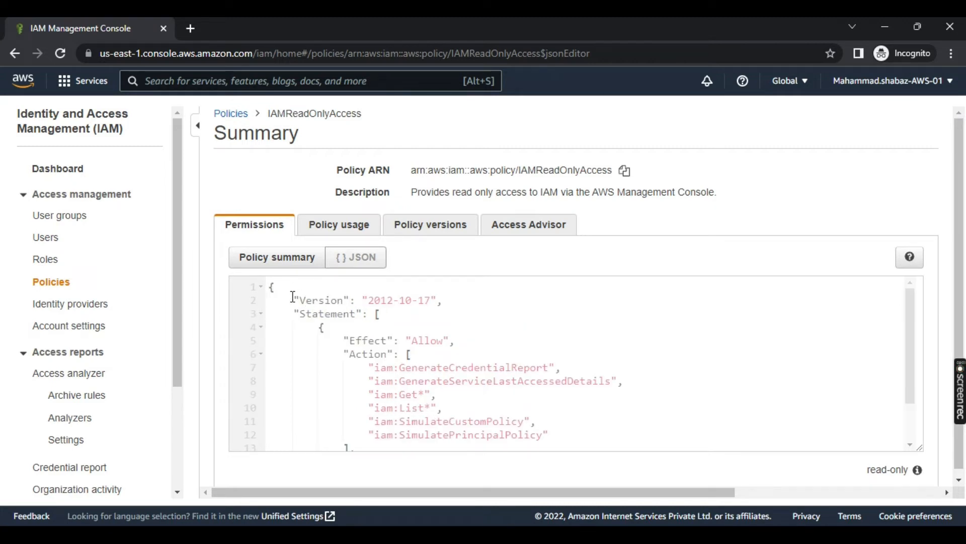
pyautogui.moveTo(294, 299); pyautogui.dragTo(442, 299)
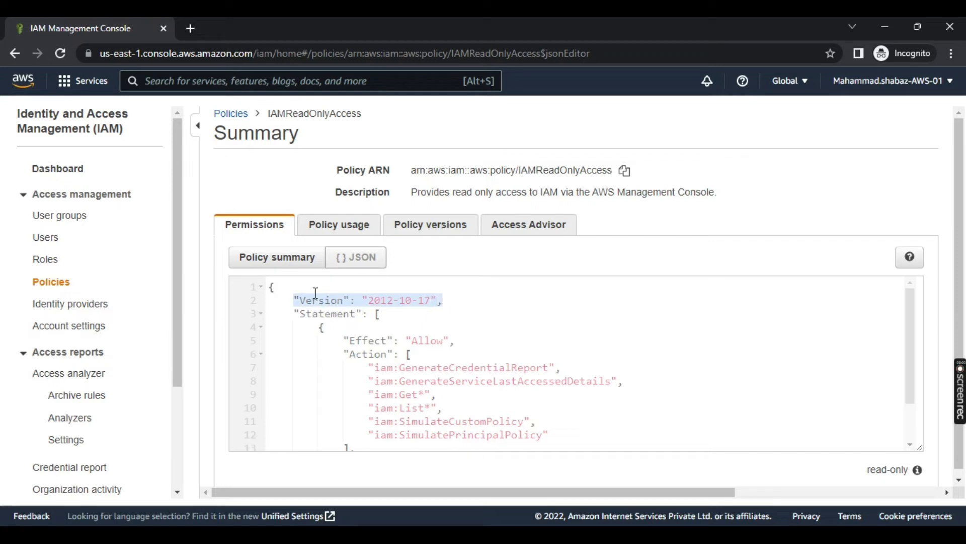
pyautogui.click(471, 316)
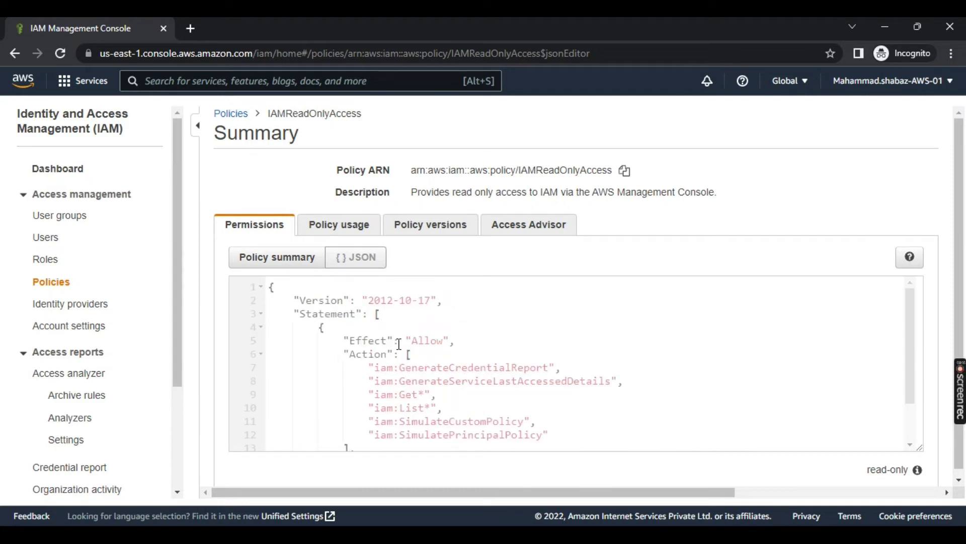
pyautogui.doubleClick(414, 338)
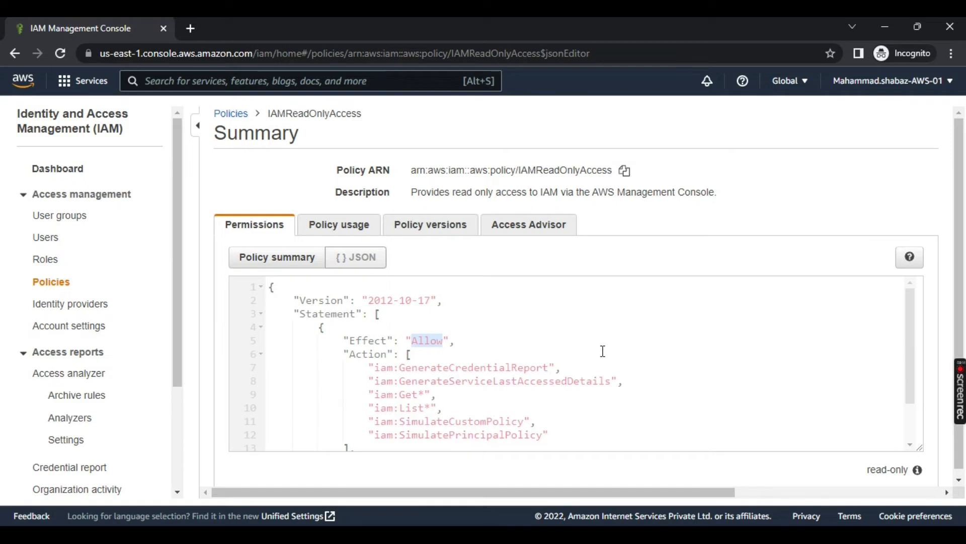
# Examine the Action list and Resource element in the IAMReadOnlyAccess JSON, and return to the policy summary.
pyautogui.scroll(-1, 603, 351)
pyautogui.moveTo(396, 324); pyautogui.dragTo(534, 393)
pyautogui.click(589, 400)
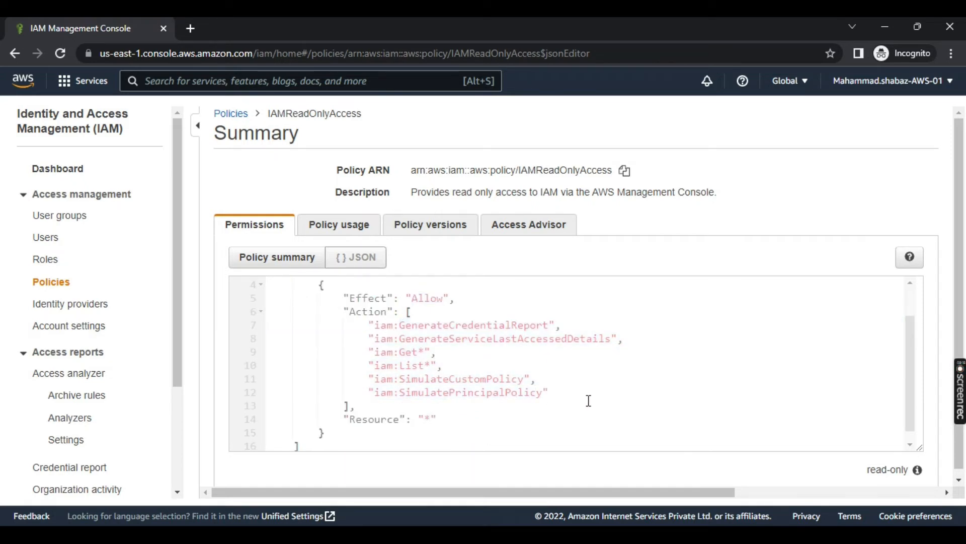
pyautogui.moveTo(431, 419); pyautogui.dragTo(425, 418)
pyautogui.click(198, 127)
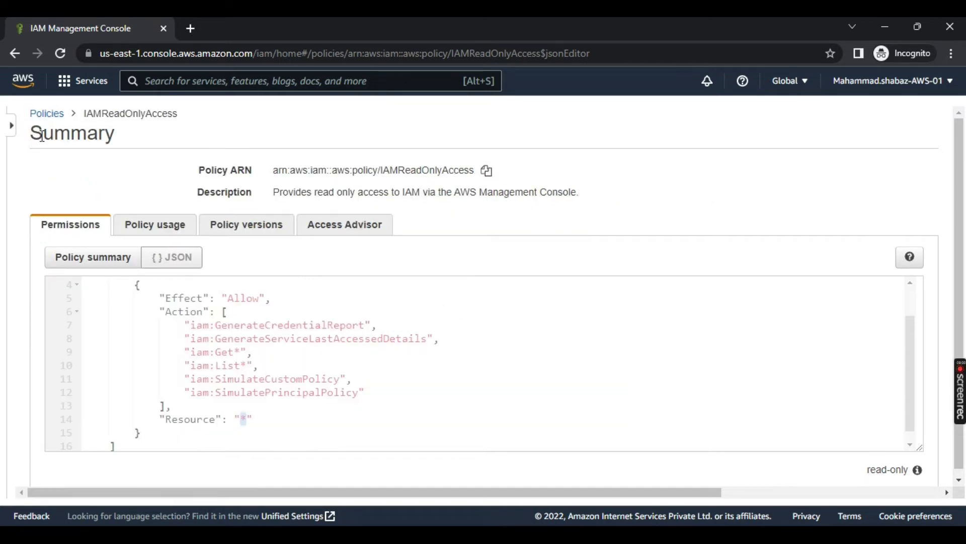
pyautogui.click(11, 132)
pyautogui.click(274, 254)
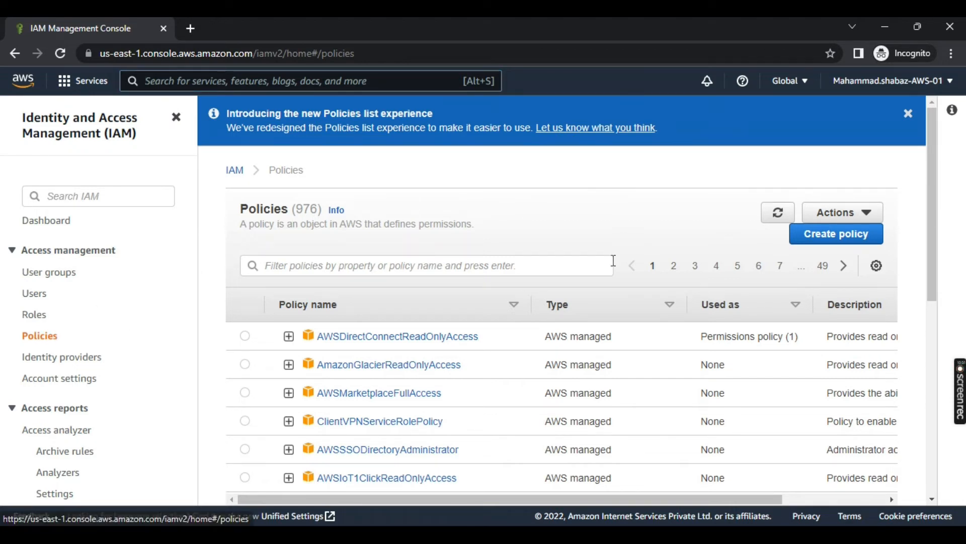
# Start creating a policy, glance at its blank JSON, and choose IAM as the service in the visual editor.
pyautogui.click(839, 234)
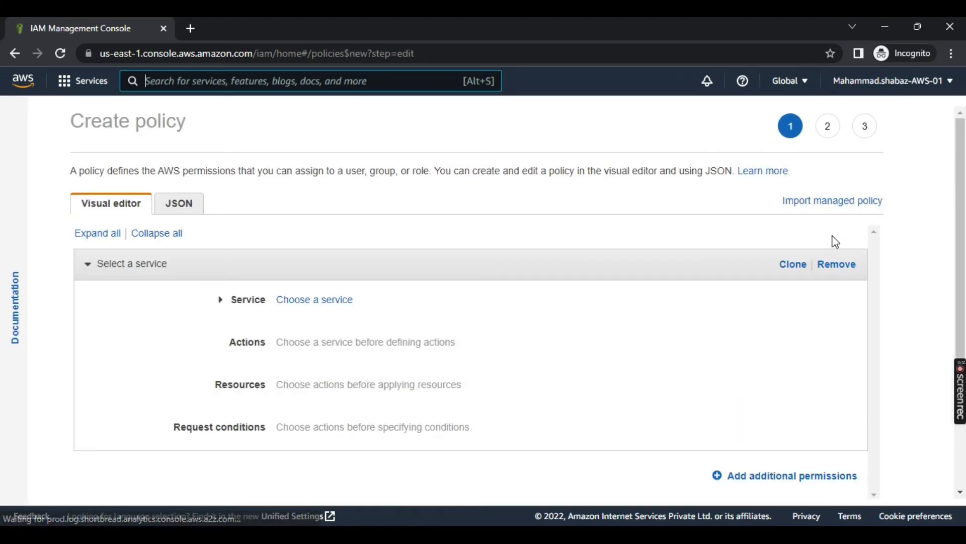
pyautogui.click(188, 208)
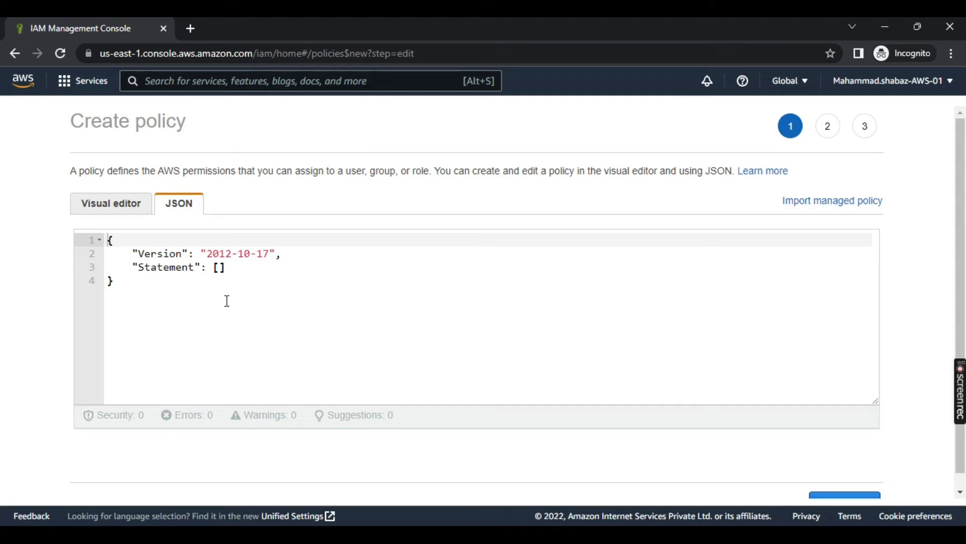
pyautogui.click(122, 216)
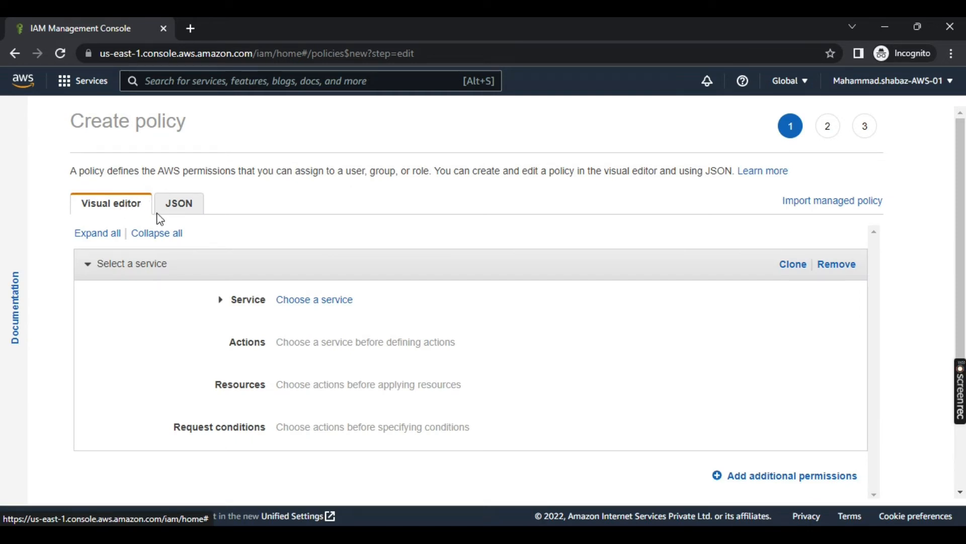
pyautogui.click(311, 305)
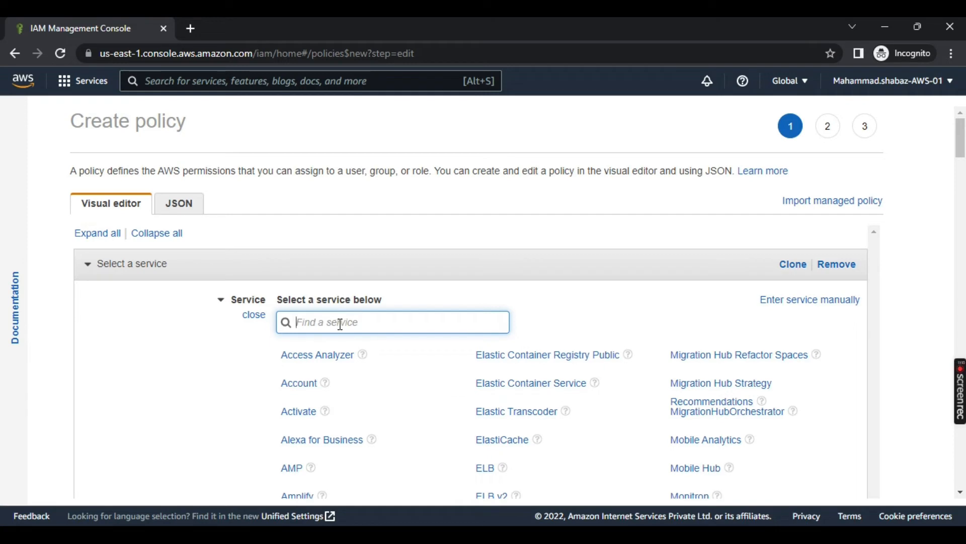
pyautogui.write('iam')
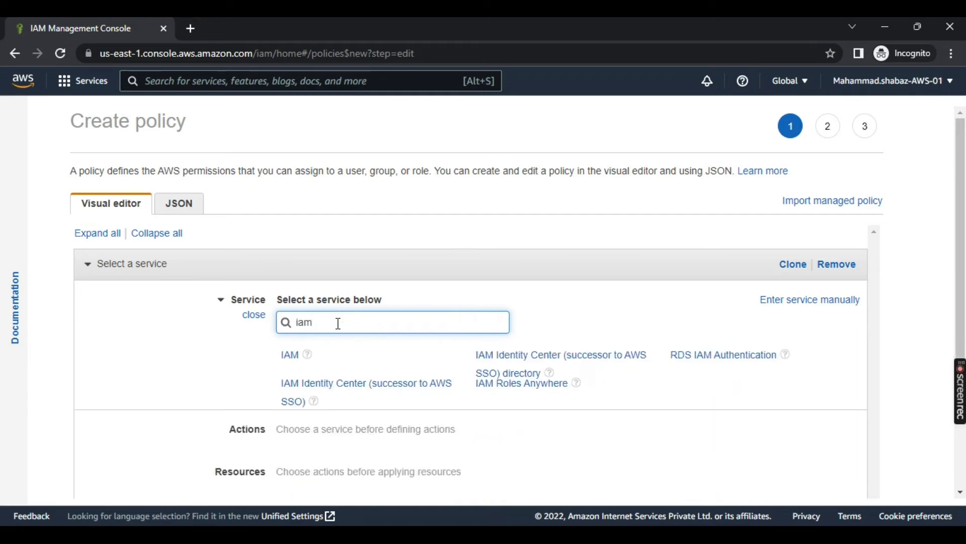
pyautogui.click(297, 358)
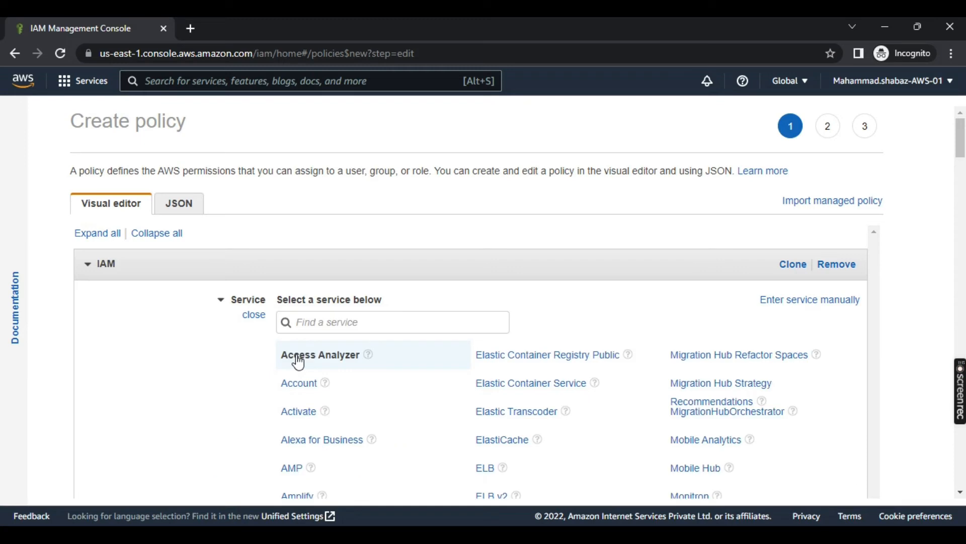
# Filter the allowed IAM actions by "get" and select the GetUser action.
pyautogui.scroll(-1, 345, 367)
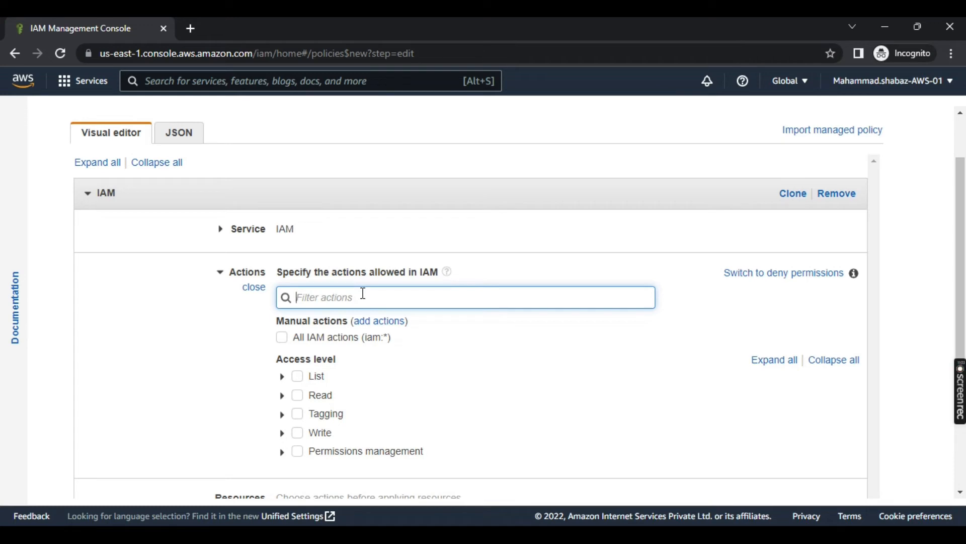
pyautogui.write('iam')
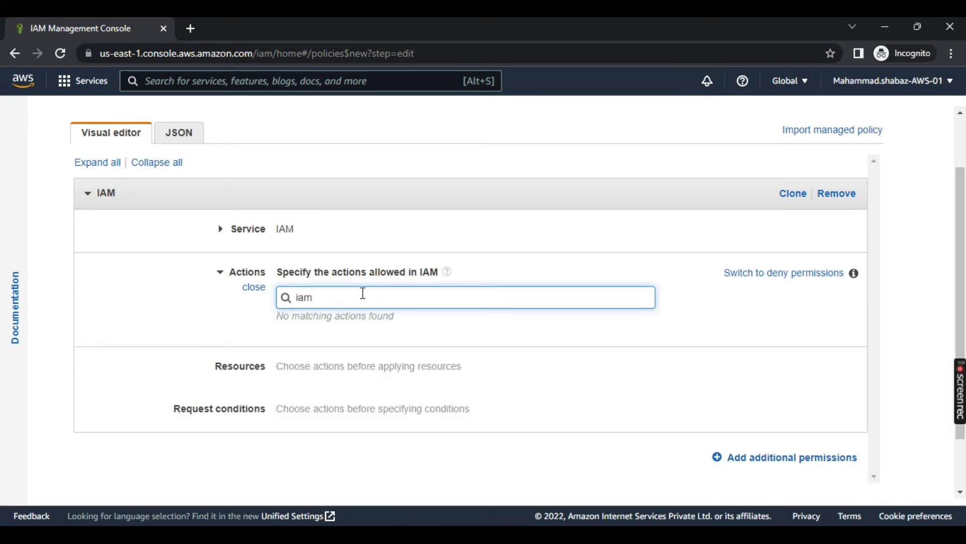
pyautogui.write('ge')
pyautogui.press('BackSpace')
pyautogui.press('BackSpace')
pyautogui.press('BackSpace')
pyautogui.press('BackSpace')
pyautogui.press('BackSpace')
pyautogui.write('get')
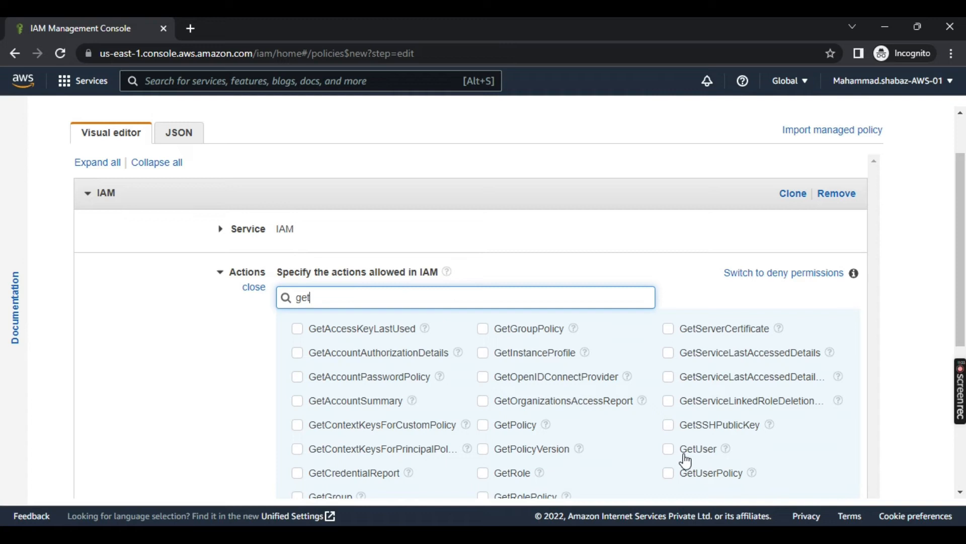
pyautogui.click(670, 453)
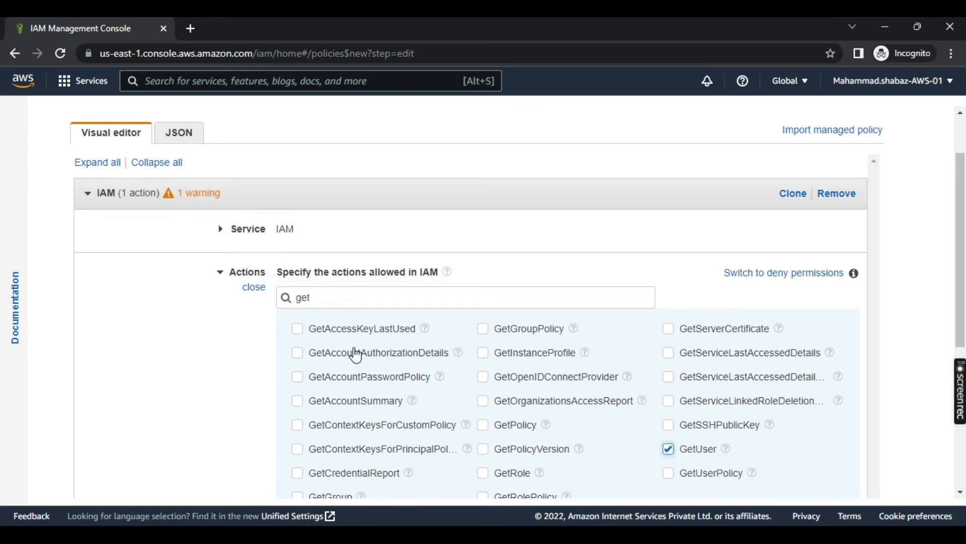
# Filter the allowed IAM actions by "list" and add the ListUsers action.
pyautogui.doubleClick(313, 293)
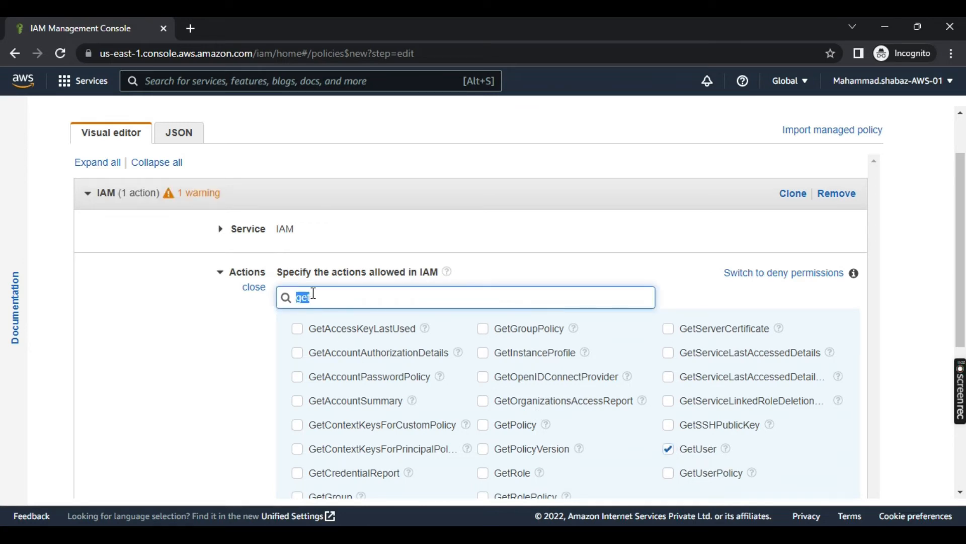
pyautogui.press('BackSpace')
pyautogui.write('lis')
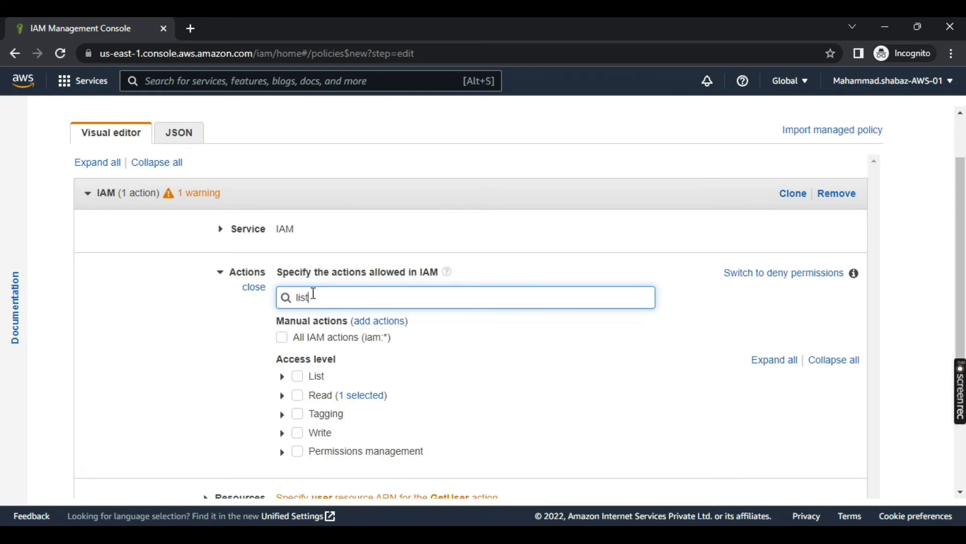
pyautogui.write('t')
pyautogui.scroll(-3, 587, 457)
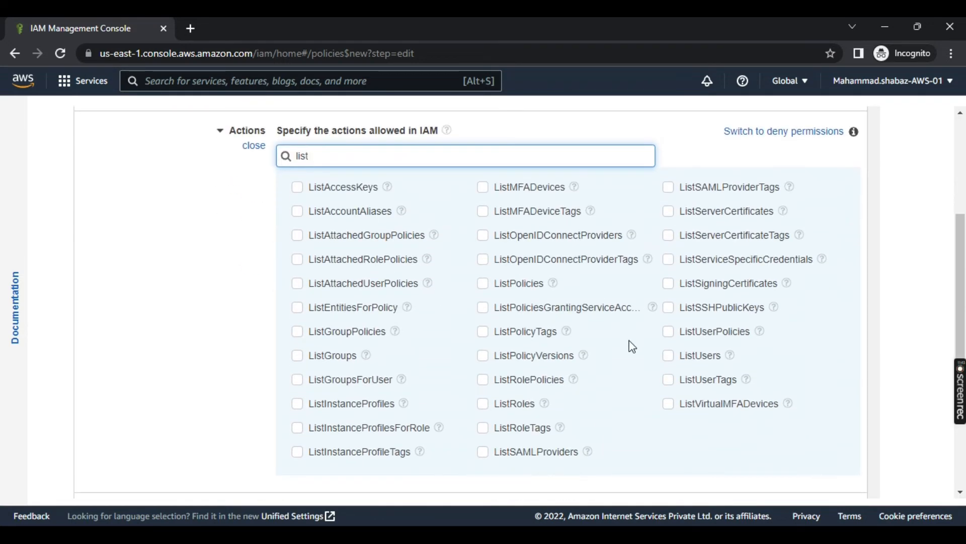
pyautogui.click(669, 356)
# Apply the policy's permissions to all resources instead of specific ones.
pyautogui.scroll(-4, 618, 370)
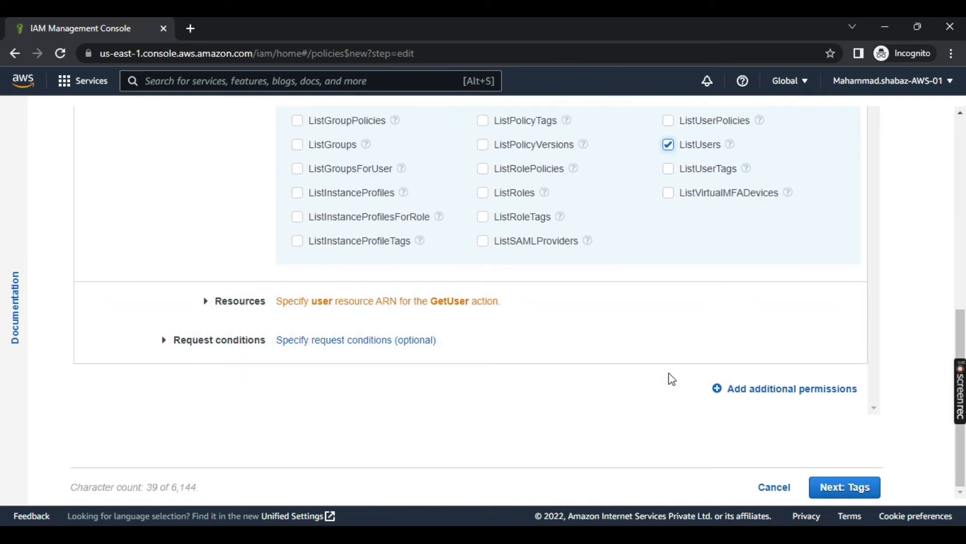
pyautogui.click(211, 305)
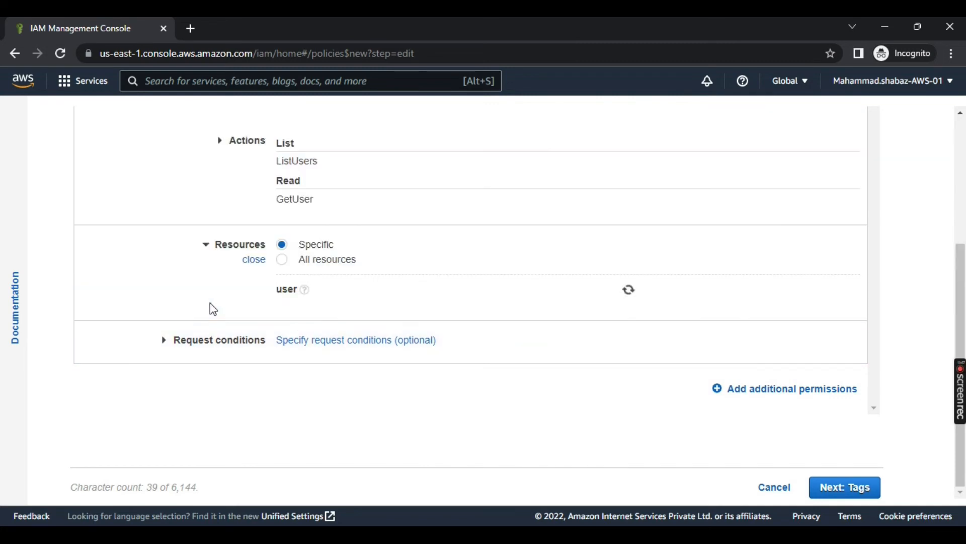
pyautogui.scroll(1, 341, 231)
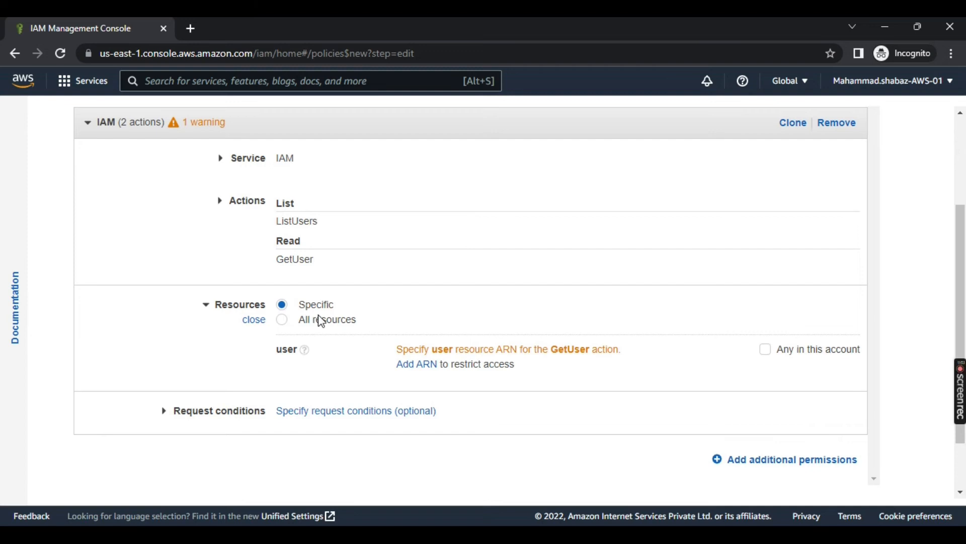
pyautogui.click(283, 321)
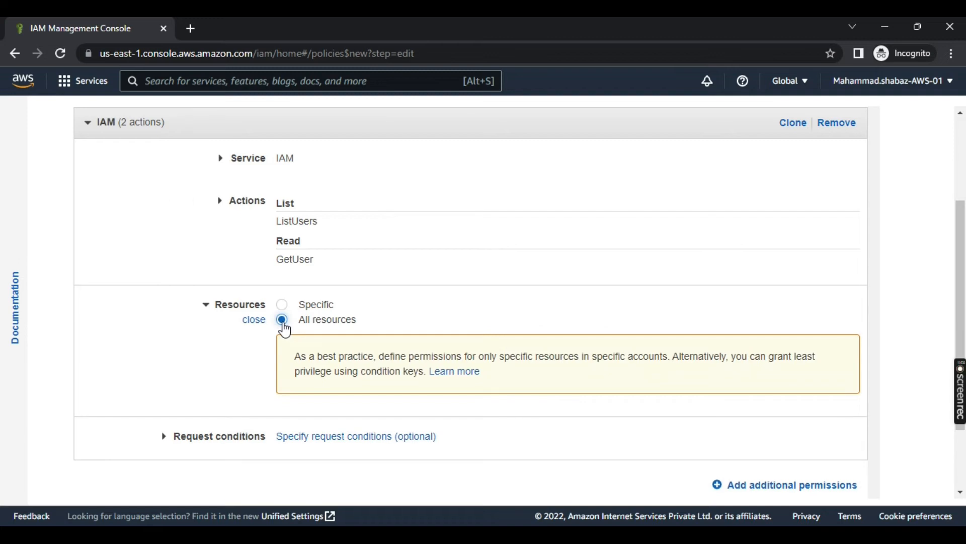
pyautogui.scroll(-2, 578, 393)
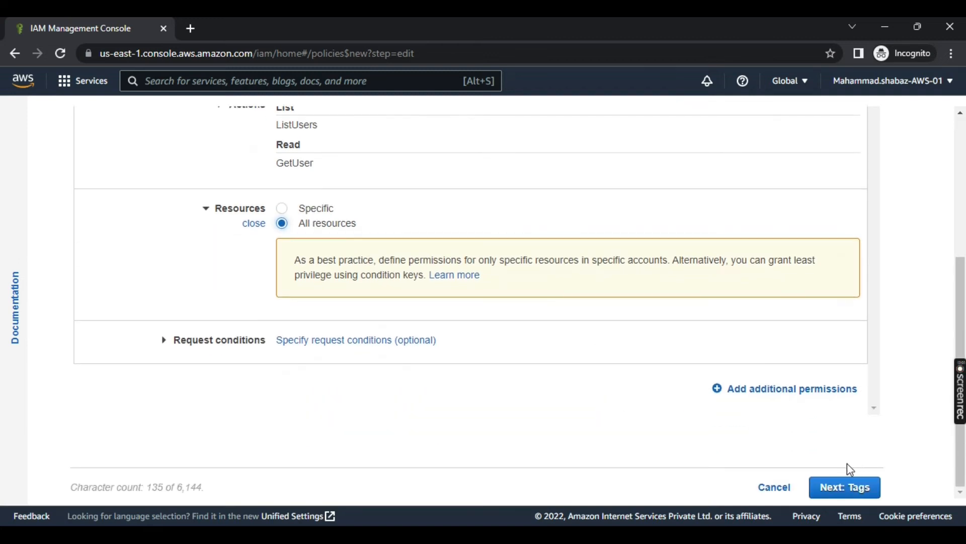
# Proceed to the policy's tags, add a tag with key temp and value temp, and continue to the review.
pyautogui.click(849, 493)
pyautogui.click(114, 274)
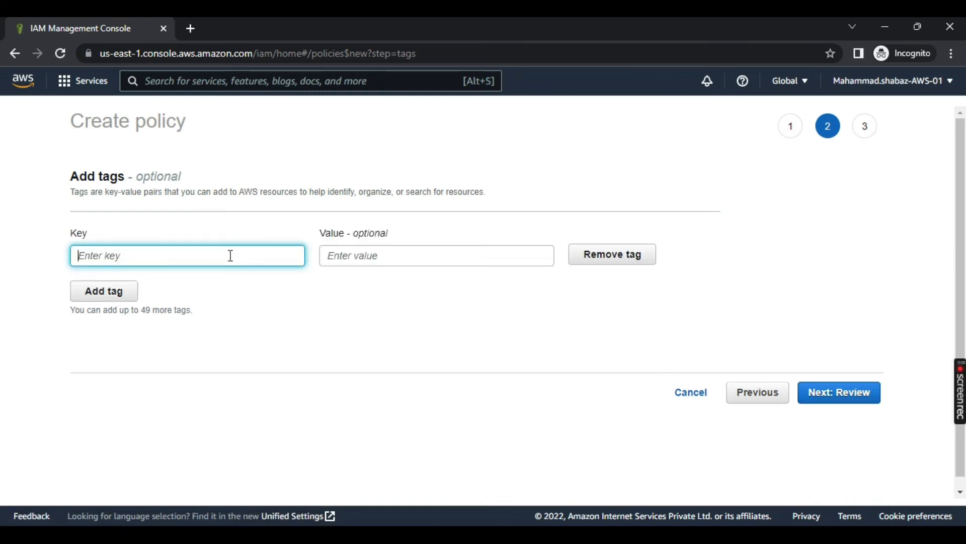
pyautogui.write('te')
pyautogui.click(338, 256)
pyautogui.write('temp')
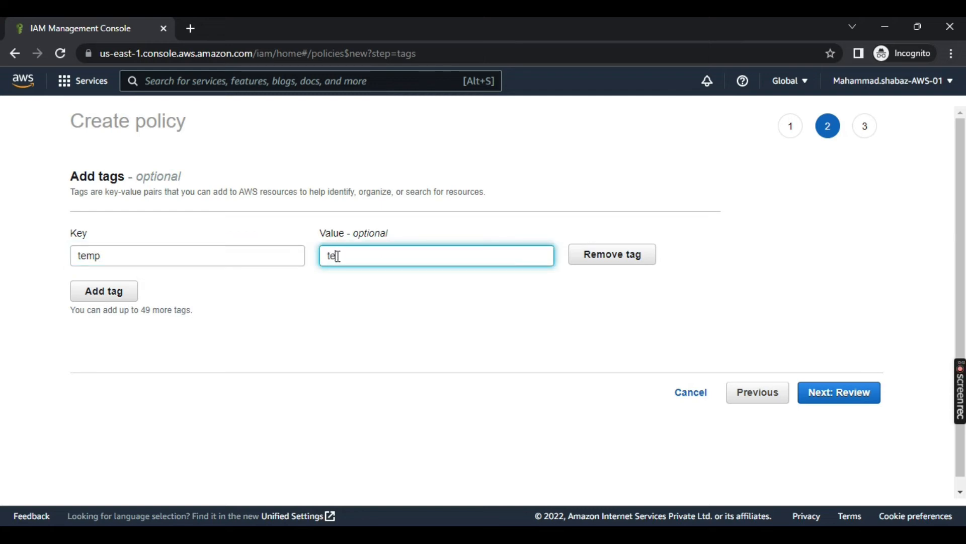
pyautogui.click(824, 397)
# Review the policy's permissions summary and tags, and try to create the policy without a name.
pyautogui.scroll(-3, 421, 453)
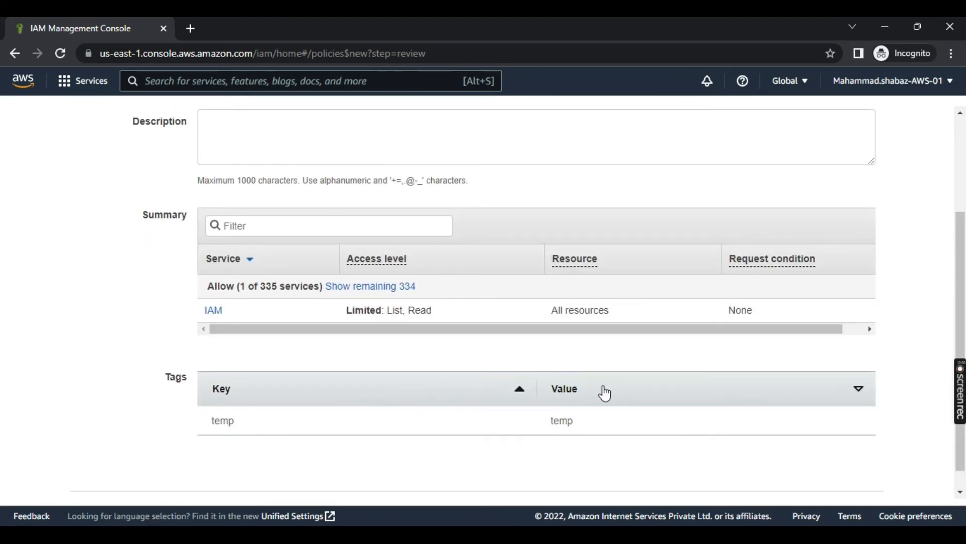
pyautogui.scroll(3, 608, 396)
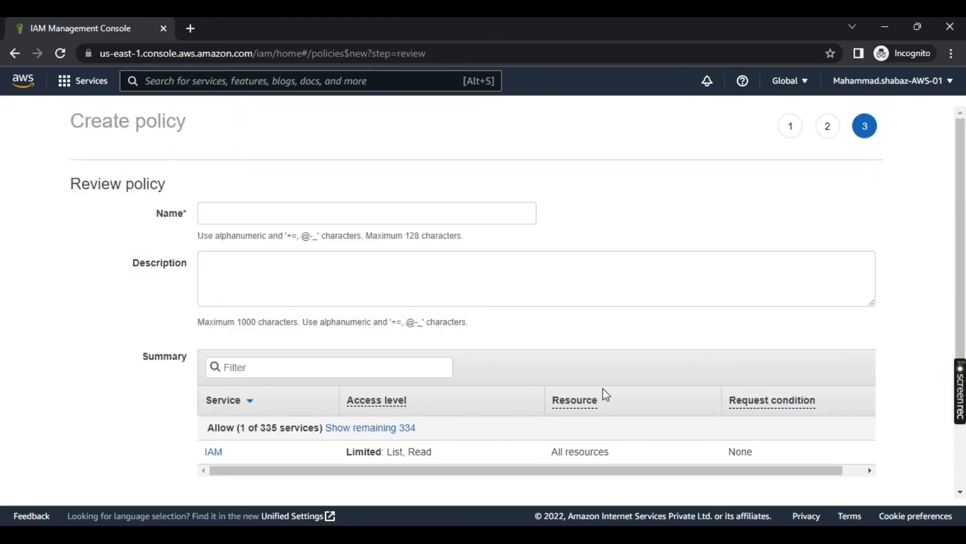
pyautogui.scroll(-3, 601, 391)
pyautogui.click(833, 487)
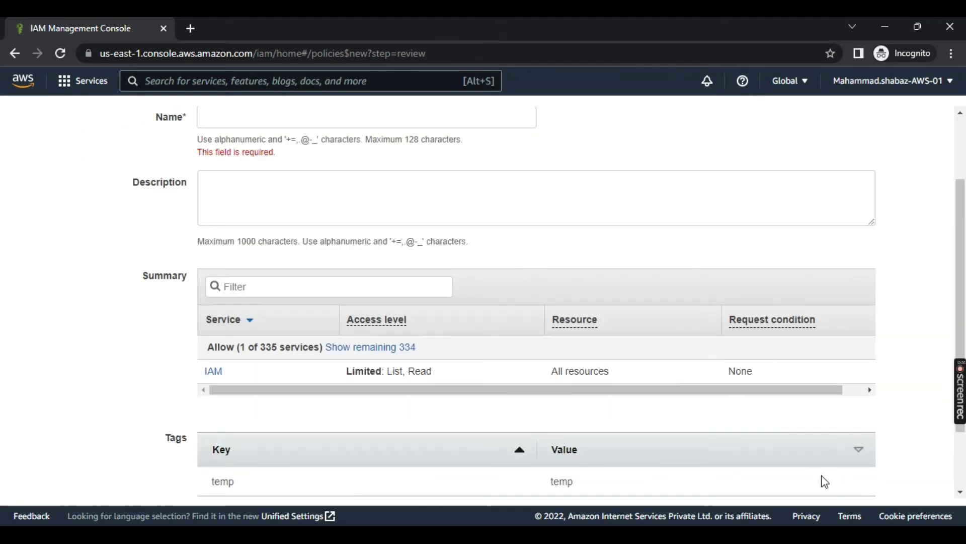
pyautogui.scroll(-2, 824, 482)
pyautogui.scroll(1, 824, 481)
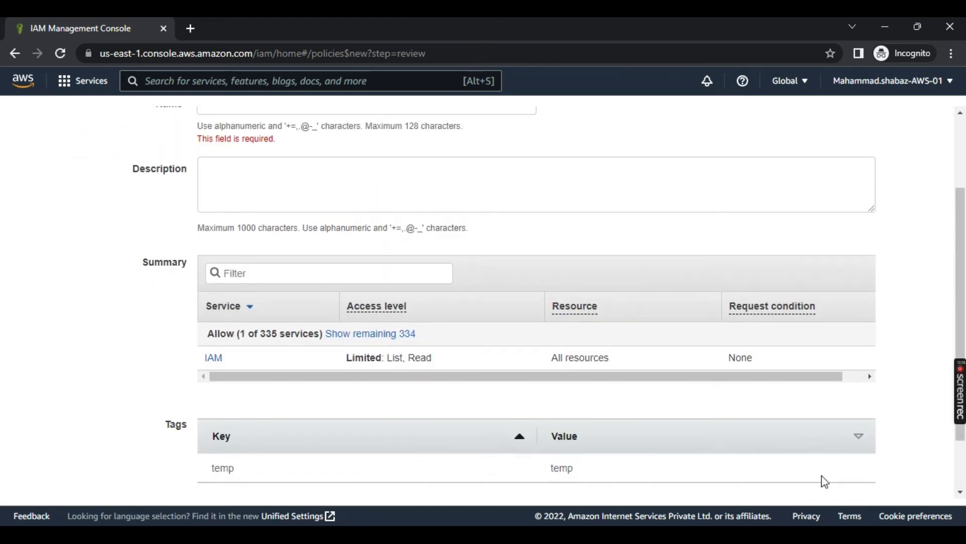
pyautogui.scroll(2, 554, 372)
# Name the policy Temp_policy and create it.
pyautogui.click(287, 217)
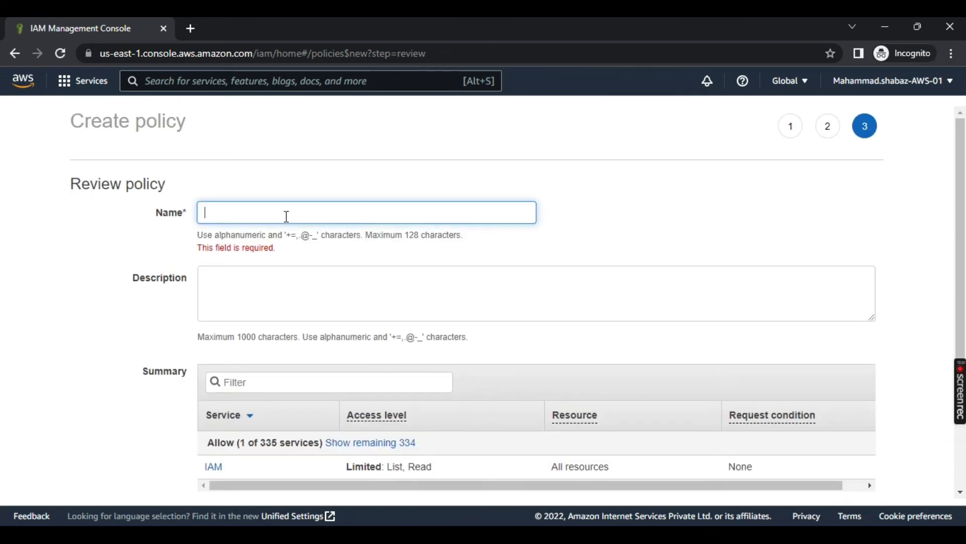
pyautogui.write('Temp_policy')
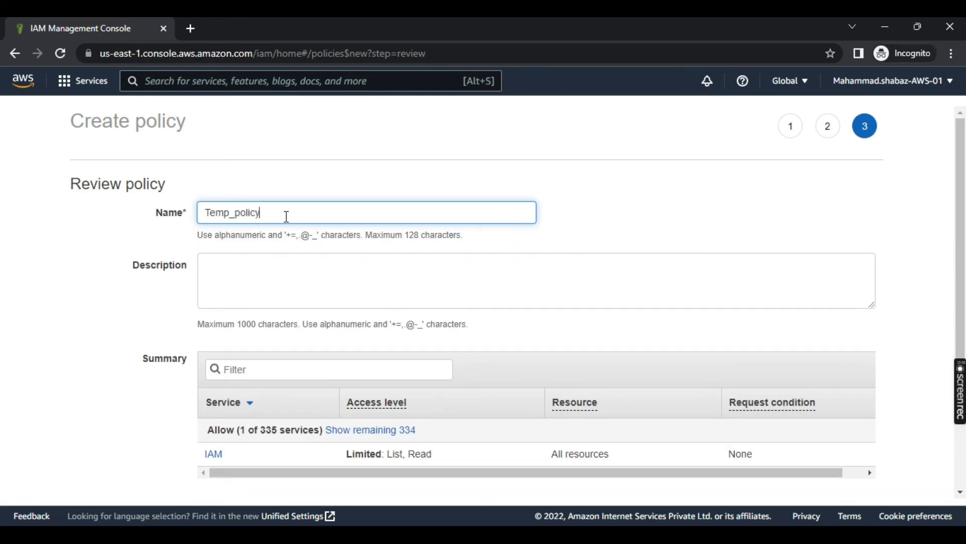
pyautogui.scroll(-3, 562, 247)
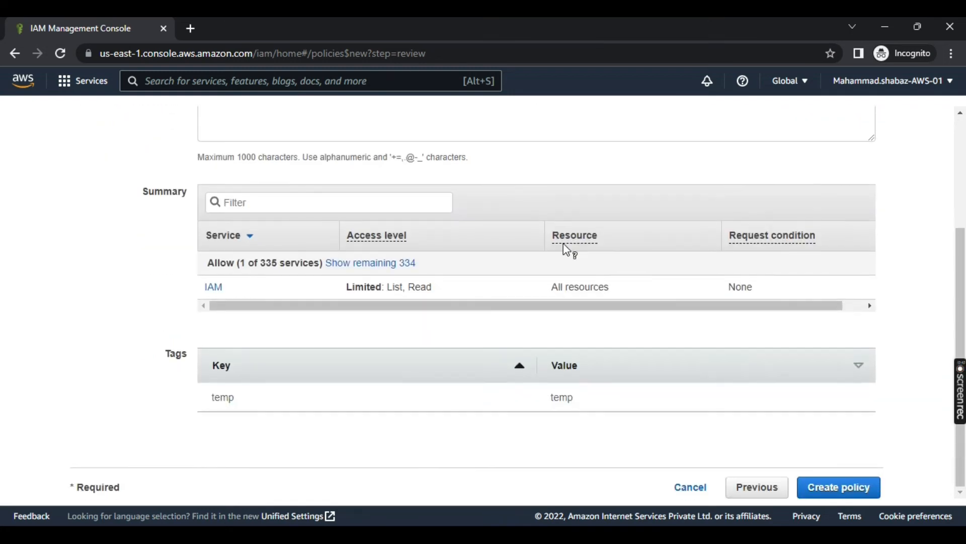
pyautogui.click(847, 487)
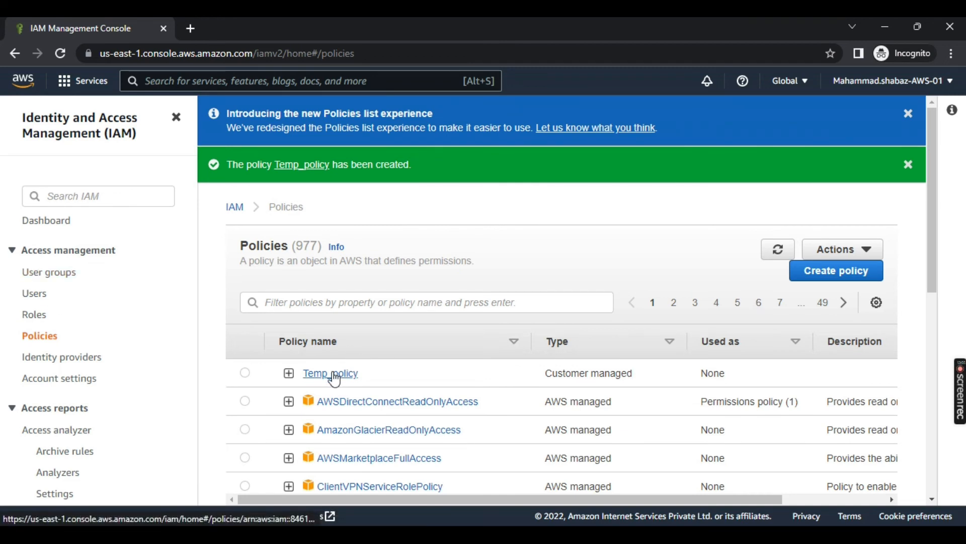
# Open the summary of the new Temp_policy, and look over the Users and User groups lists.
pyautogui.click(315, 373)
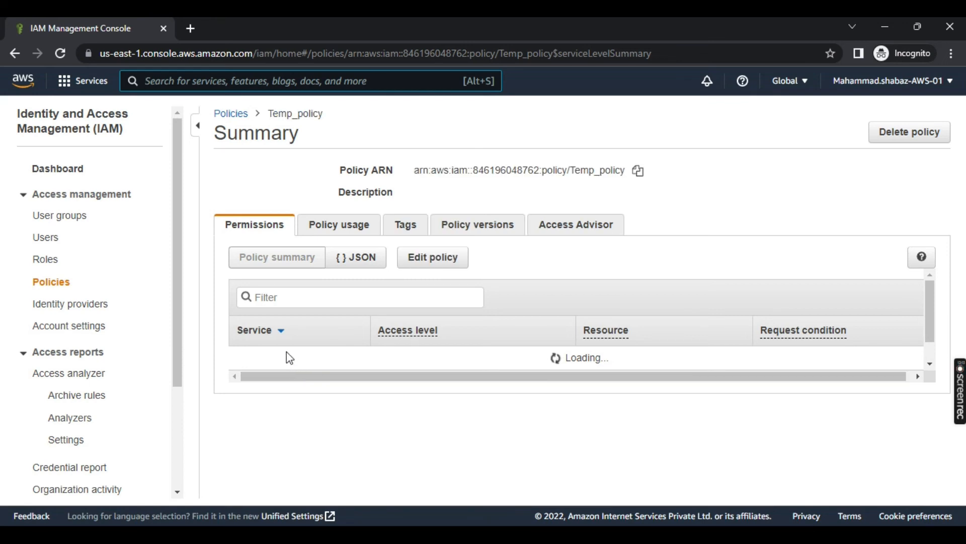
pyautogui.click(44, 240)
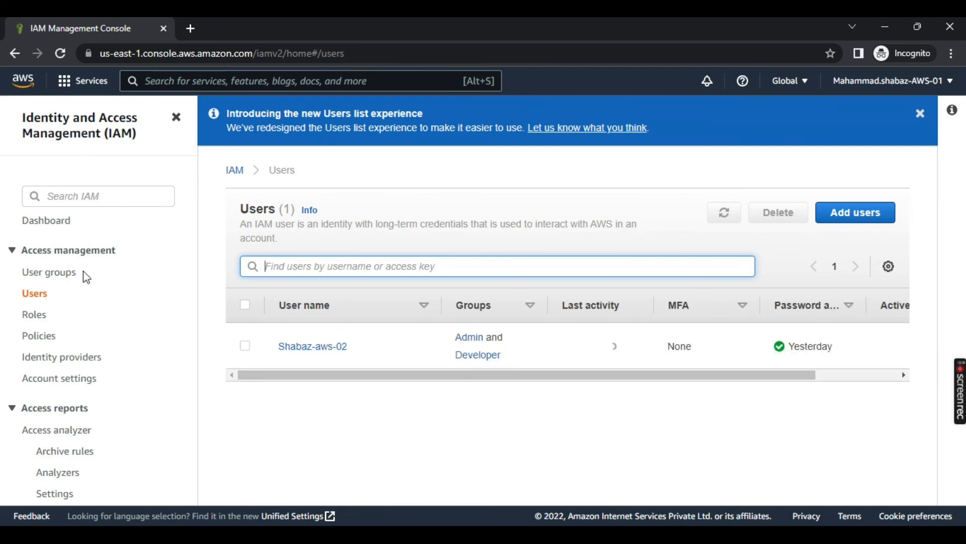
pyautogui.click(60, 275)
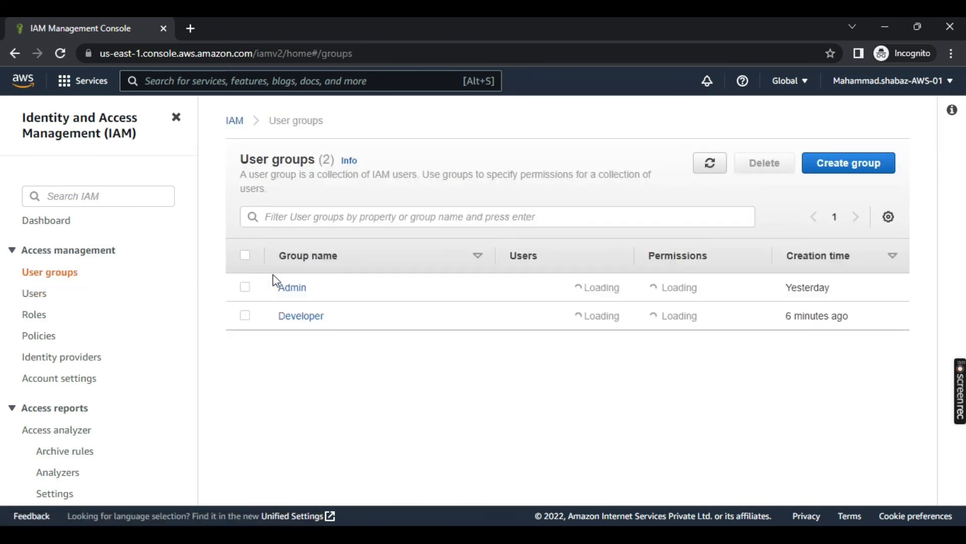
# Reopen Temp_policy from the Policies list and examine the Effect element in its JSON.
pyautogui.click(40, 338)
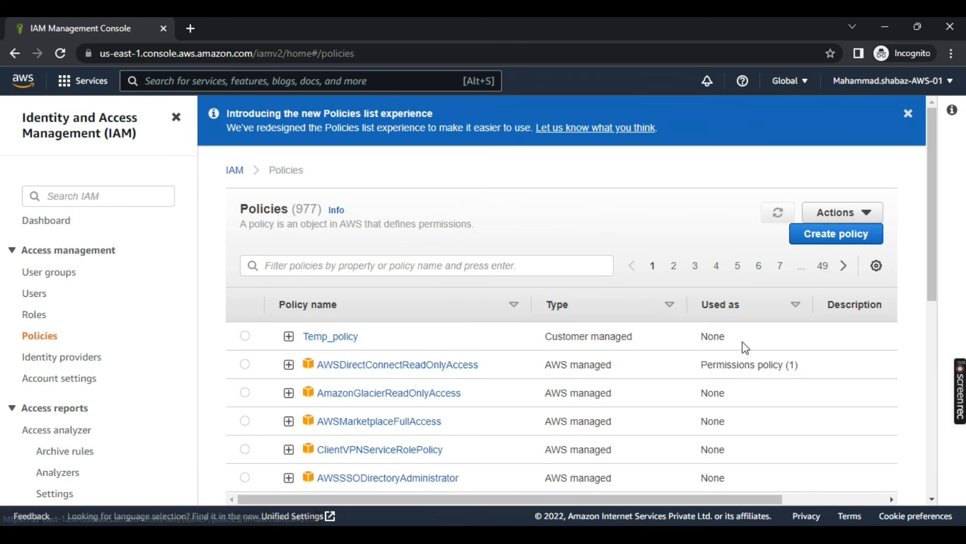
pyautogui.click(335, 342)
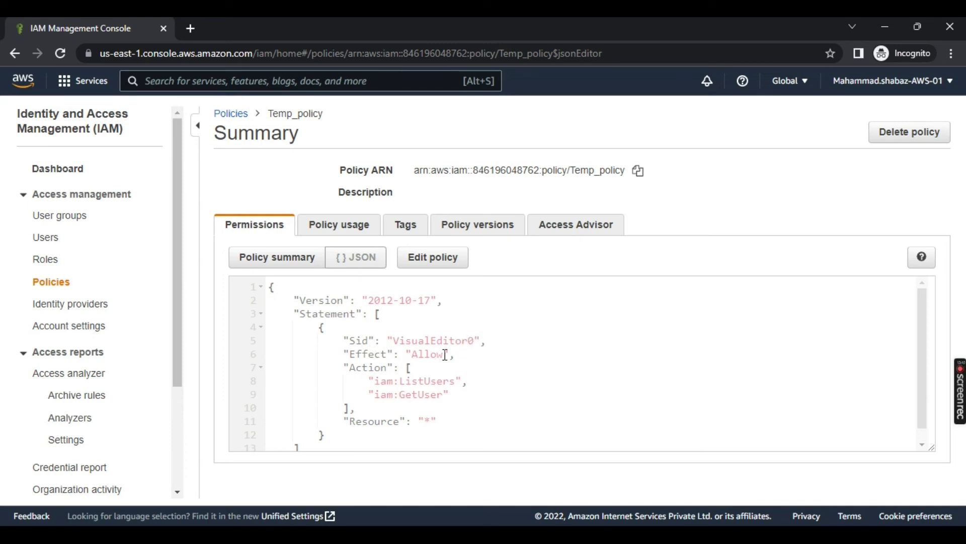
pyautogui.moveTo(444, 354); pyautogui.dragTo(414, 354)
pyautogui.click(509, 368)
# Reopen Temp_policy from the Policies list, and delete it.
pyautogui.click(57, 285)
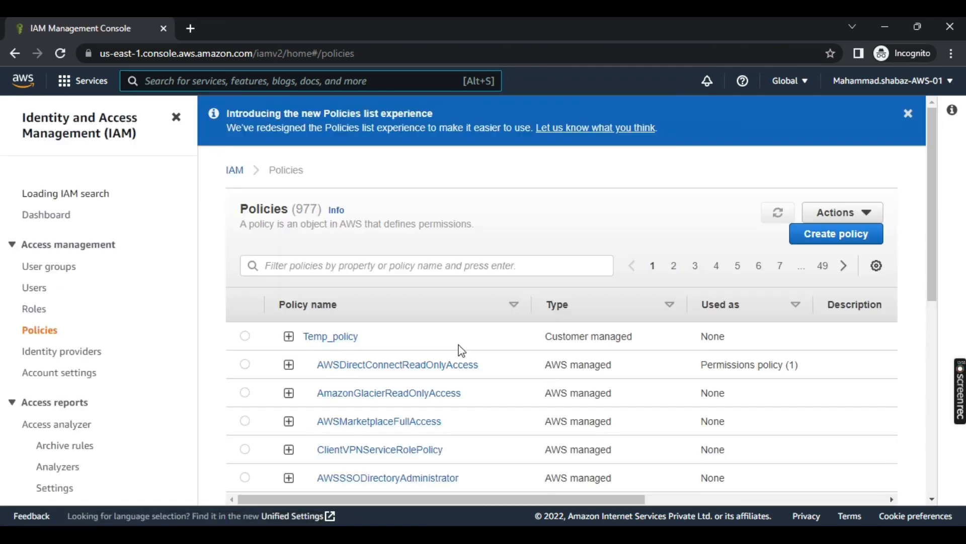
pyautogui.click(333, 338)
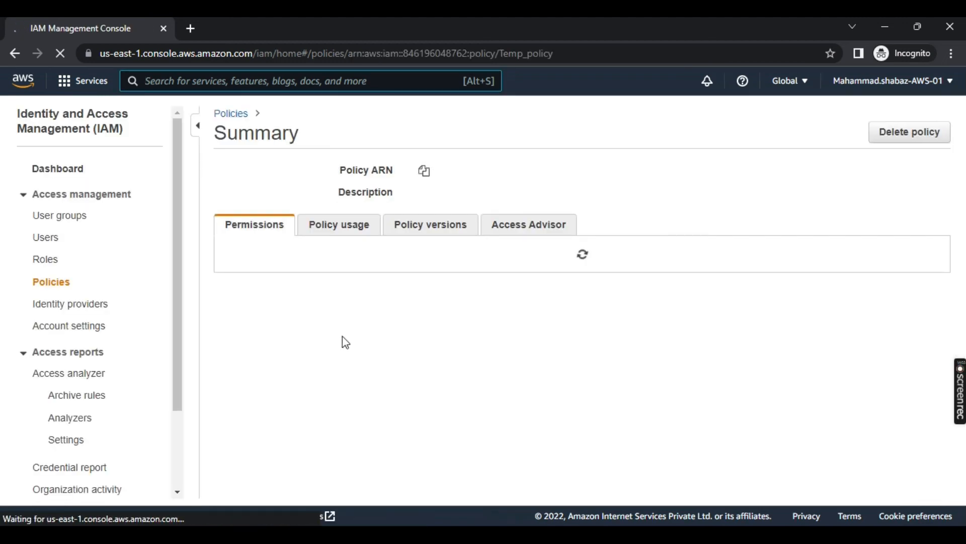
pyautogui.click(906, 144)
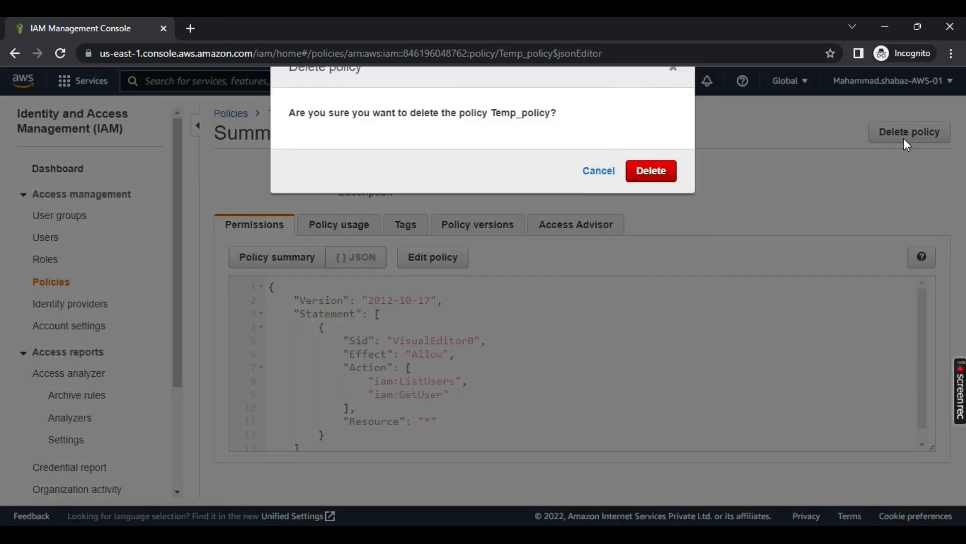
pyautogui.click(650, 201)
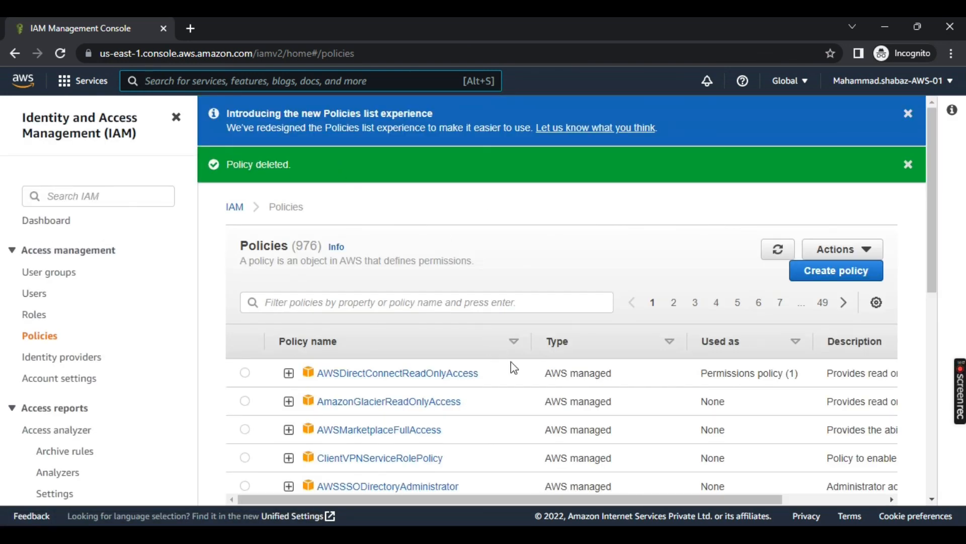
# Look over the Policies list and open the User groups list.
pyautogui.scroll(-4, 531, 428)
pyautogui.scroll(5, 231, 382)
pyautogui.click(433, 209)
pyautogui.click(70, 273)
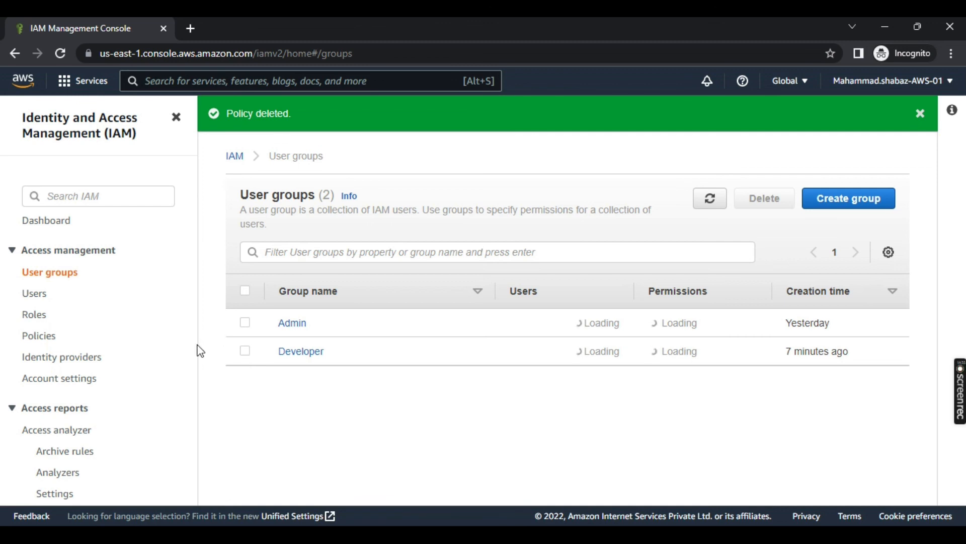
# In the IAM user's permissions, remove the user from the Developer group and detach the directly attached IAMReadOnlyAccess policy.
pyautogui.click(46, 298)
pyautogui.click(319, 338)
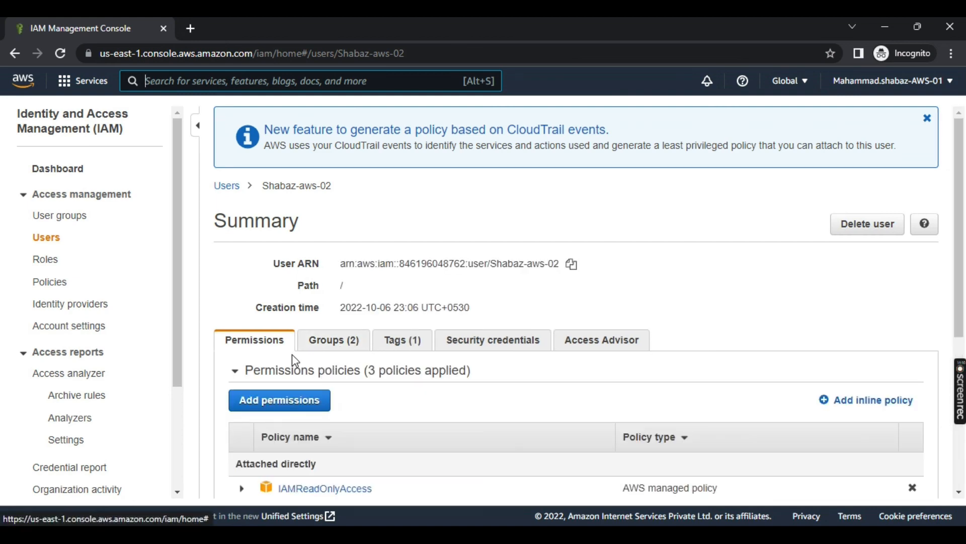
pyautogui.scroll(-4, 295, 386)
pyautogui.click(303, 326)
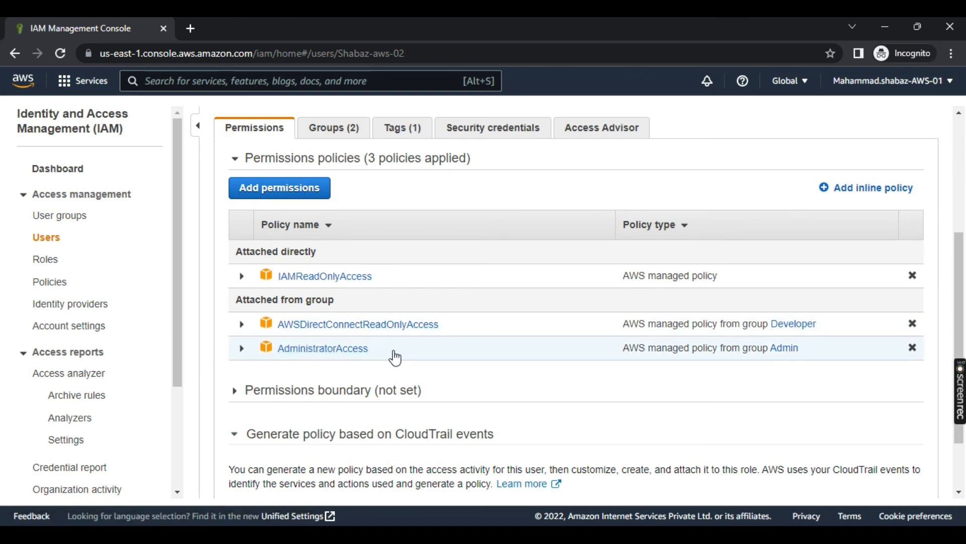
pyautogui.click(916, 327)
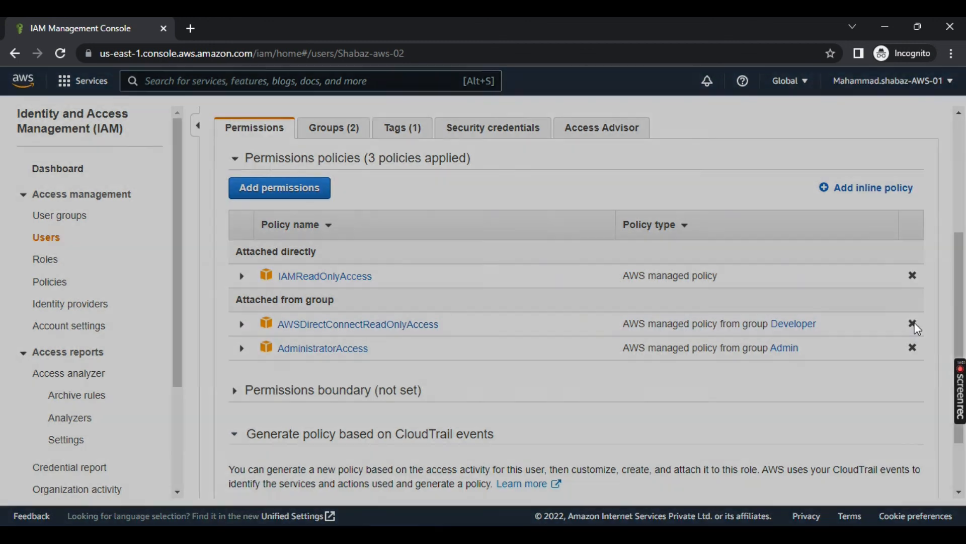
pyautogui.click(624, 190)
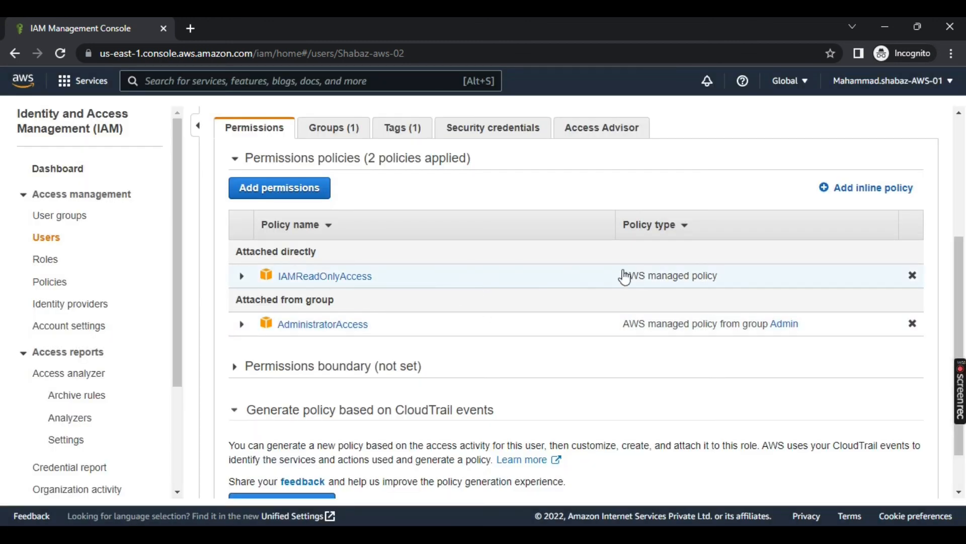
pyautogui.click(913, 276)
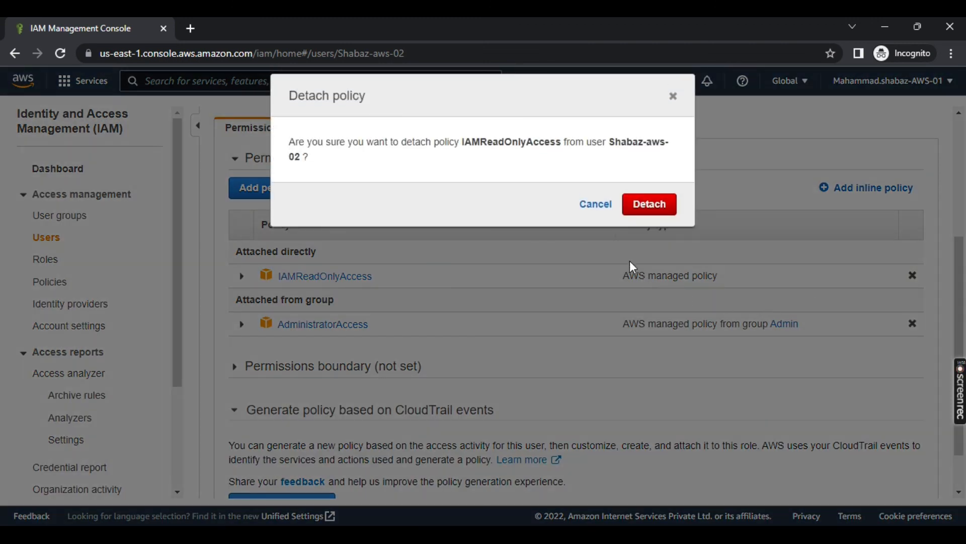
pyautogui.click(649, 205)
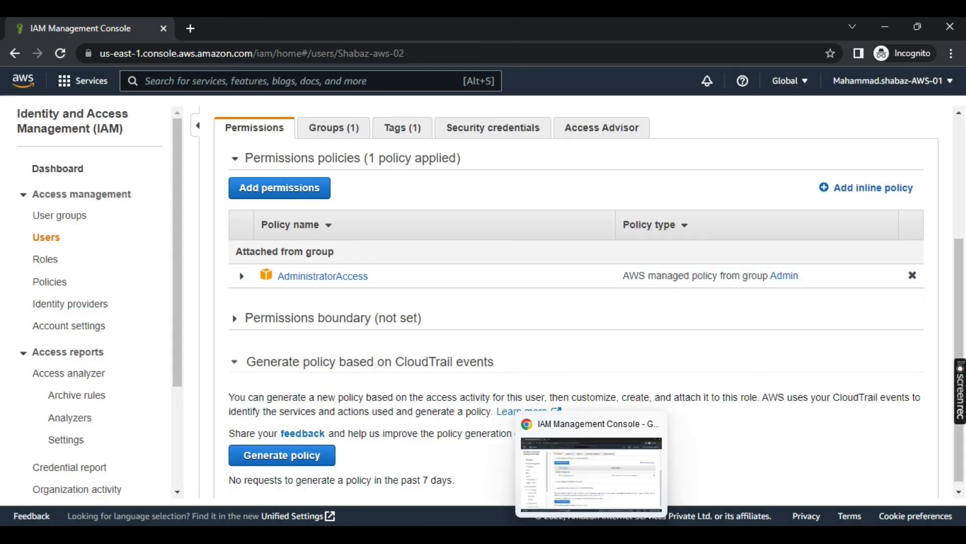
# Switch to the Edge window signed in as the IAM user and reload the Create user group page.
pyautogui.click(593, 535)
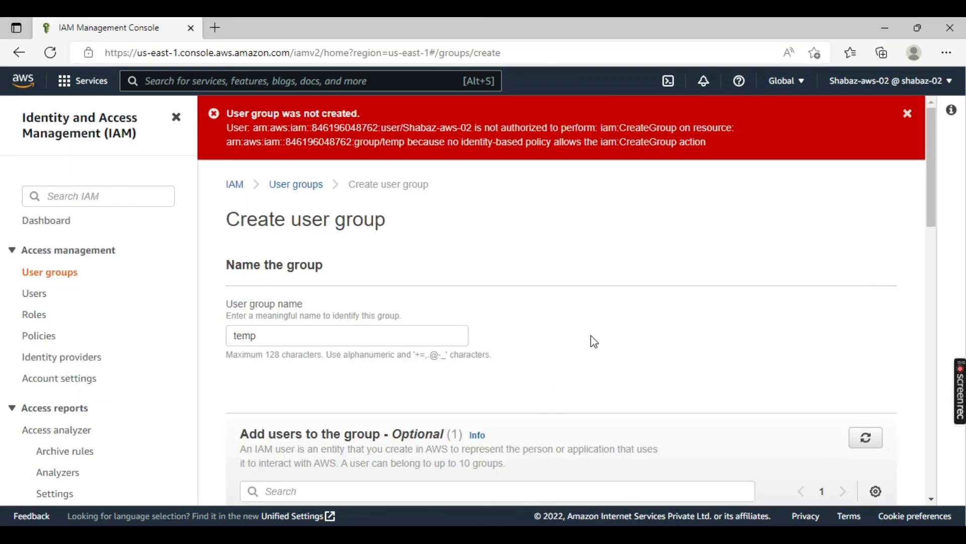
pyautogui.click(52, 54)
pyautogui.click(548, 135)
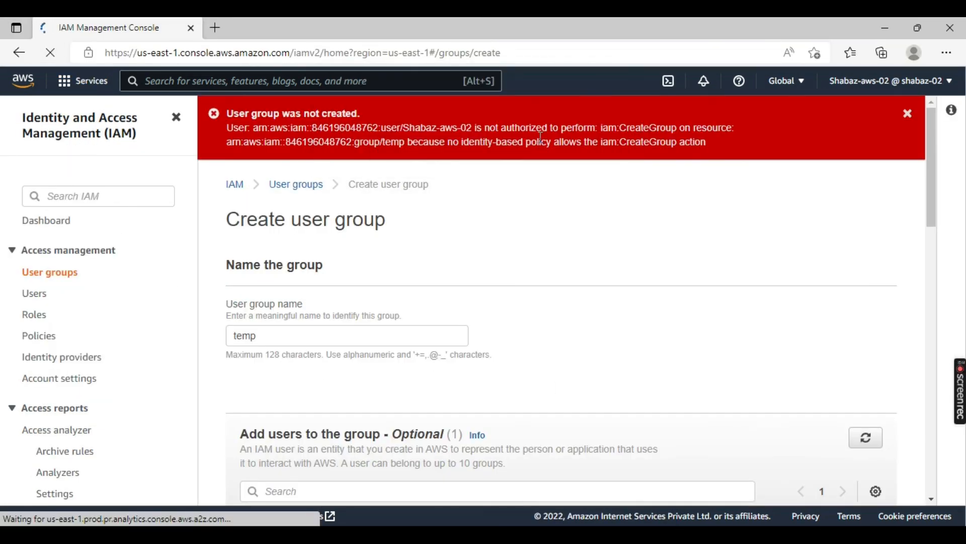